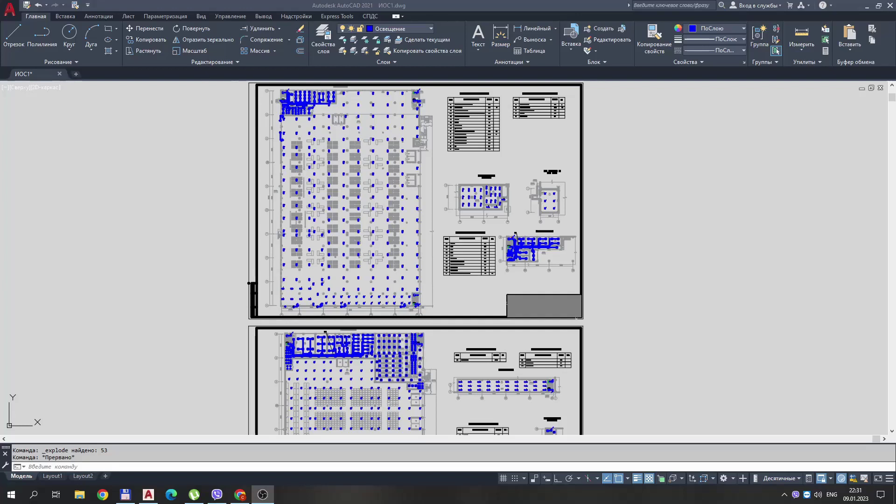
Zoom in near the toilet rooms, pick the number 5 label, then clear the selection.
{"action": "scroll", "coordinate": [224, 201], "scroll_direction": "down", "scroll_amount": 2}
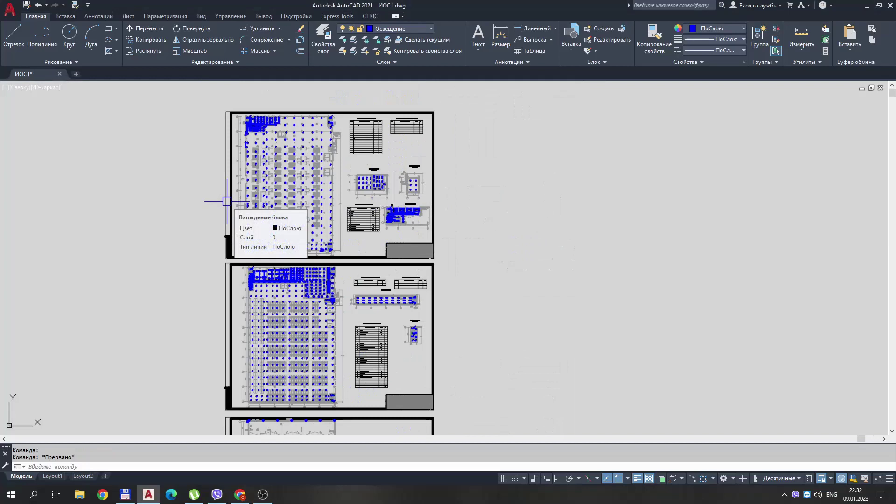
{"action": "scroll", "coordinate": [226, 201], "scroll_direction": "up", "scroll_amount": 2}
{"action": "scroll", "coordinate": [248, 196], "scroll_direction": "up", "scroll_amount": 5}
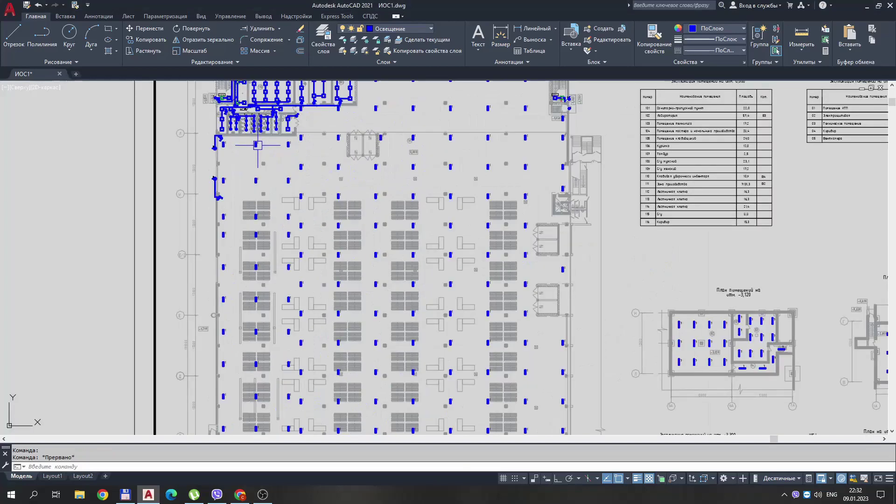
{"action": "scroll", "coordinate": [269, 193], "scroll_direction": "up", "scroll_amount": 5}
{"action": "scroll", "coordinate": [274, 220], "scroll_direction": "down", "scroll_amount": 5}
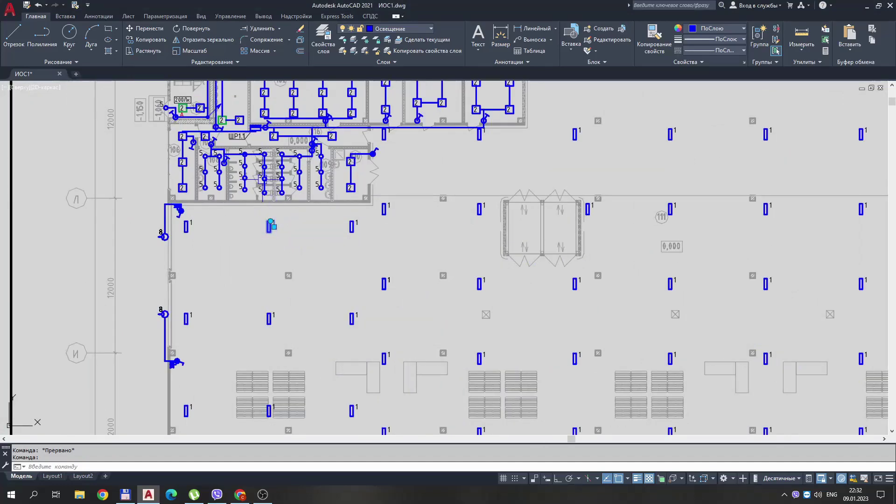
{"action": "scroll", "coordinate": [274, 220], "scroll_direction": "up", "scroll_amount": 5}
{"action": "left_click", "coordinate": [261, 220]}
{"action": "scroll", "coordinate": [264, 234], "scroll_direction": "down", "scroll_amount": 5}
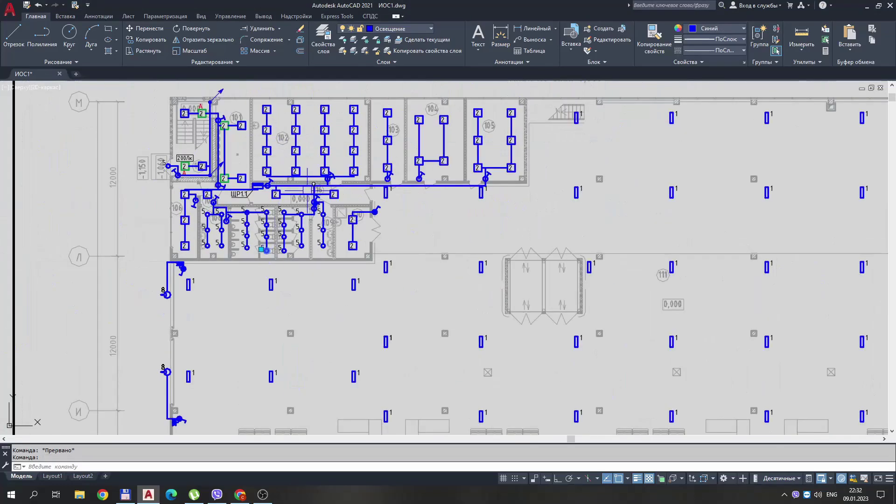
{"action": "key", "text": "Escape"}
{"action": "scroll", "coordinate": [175, 264], "scroll_direction": "up", "scroll_amount": 5}
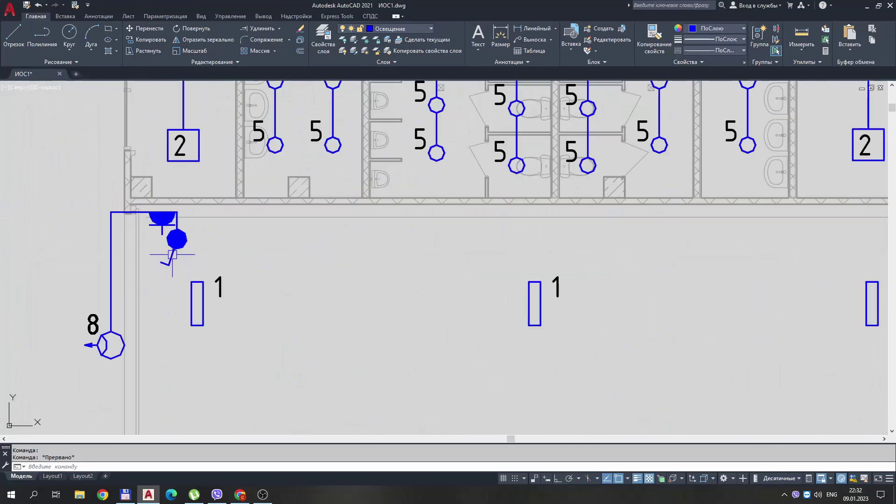
Switch the wall switch block beside the toilets to another type from its lookup list.
{"action": "left_click", "coordinate": [176, 239]}
{"action": "left_click", "coordinate": [169, 213]}
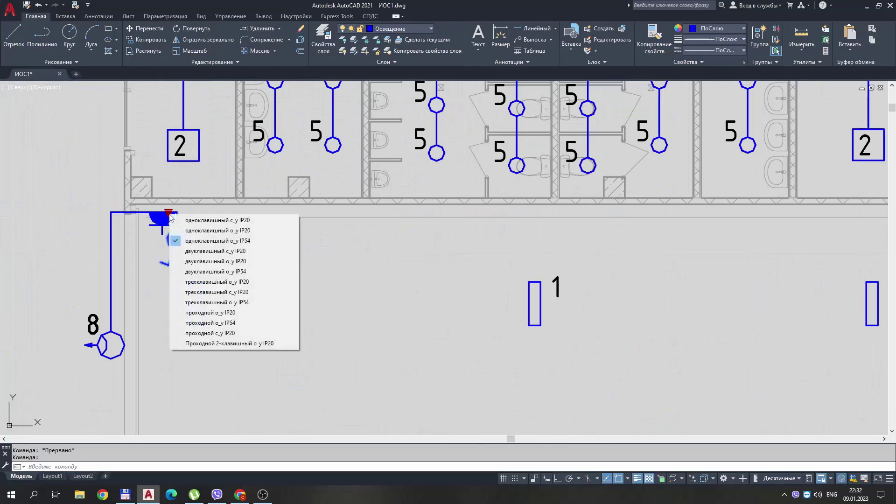
{"action": "left_click", "coordinate": [197, 282]}
{"action": "key", "text": "Escape"}
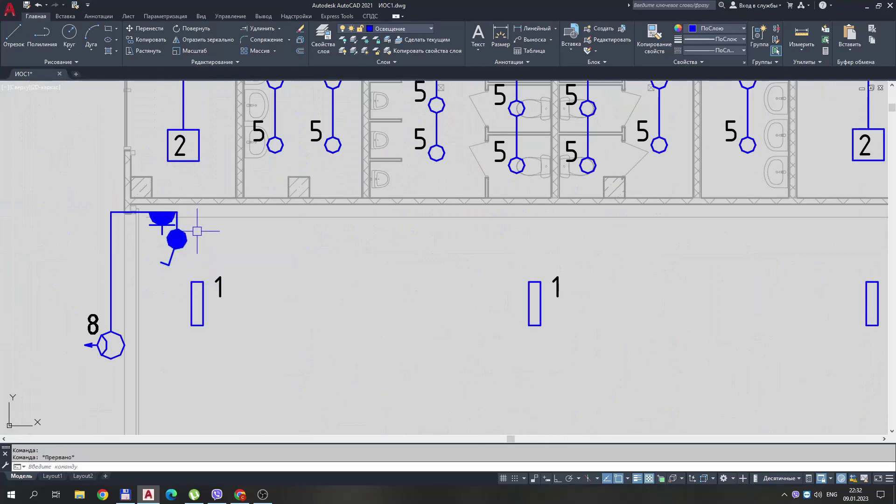
{"action": "scroll", "coordinate": [197, 232], "scroll_direction": "down", "scroll_amount": 10}
{"action": "scroll", "coordinate": [197, 231], "scroll_direction": "down", "scroll_amount": 3}
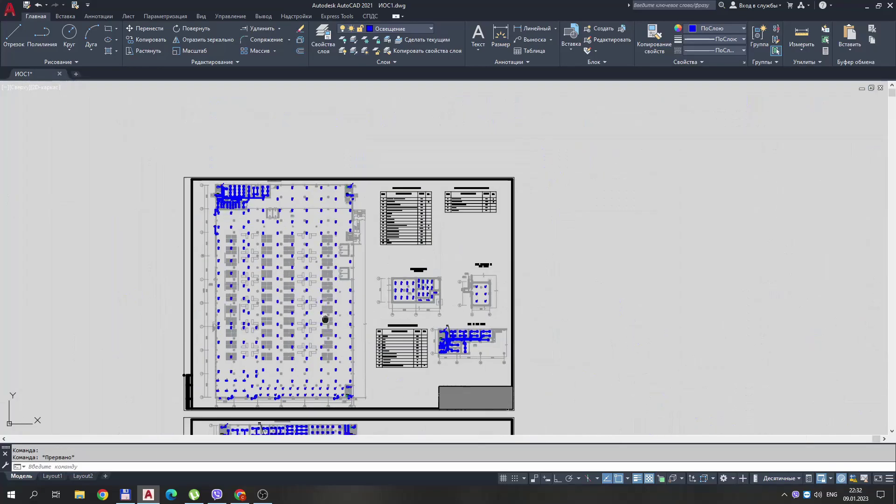
{"action": "mouse_move", "coordinate": [326, 315]}
{"action": "middle_mouse_down"}
{"action": "mouse_move", "coordinate": [341, 210]}
{"action": "mouse_move", "coordinate": [342, 249]}
{"action": "middle_mouse_up"}
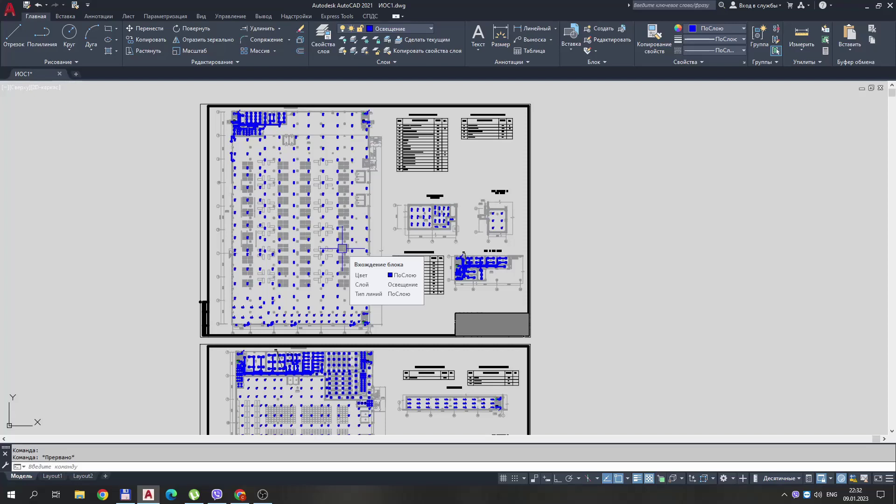
{"action": "scroll", "coordinate": [299, 214], "scroll_direction": "up", "scroll_amount": 5}
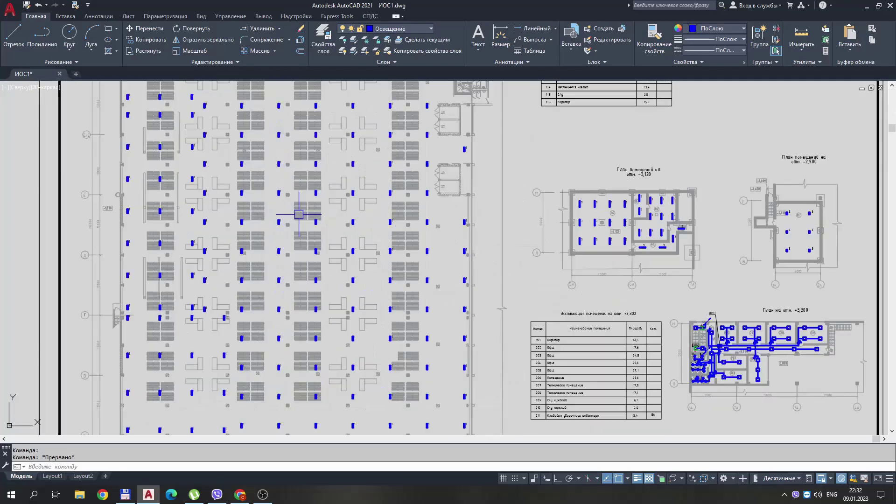
{"action": "scroll", "coordinate": [294, 215], "scroll_direction": "up", "scroll_amount": 2}
{"action": "scroll", "coordinate": [279, 212], "scroll_direction": "up", "scroll_amount": 2}
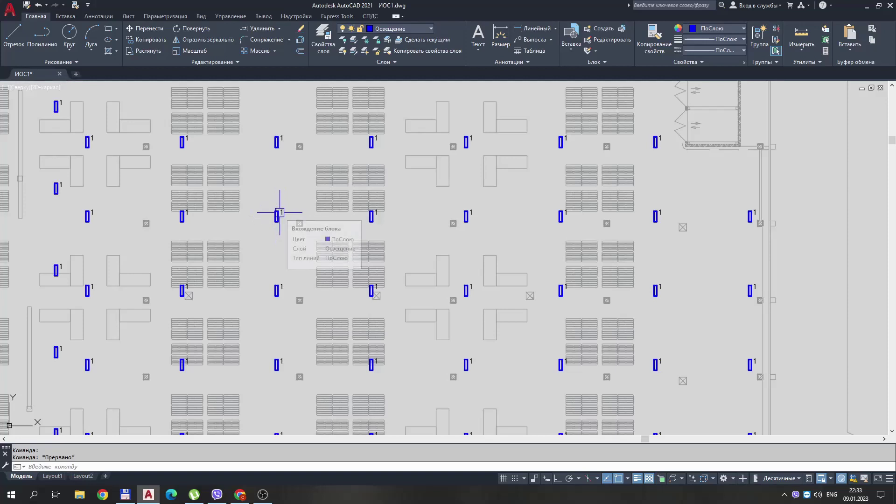
Select Similar on one luminaire to get all 193 Светильник 1 blocks and review their Properties.
{"action": "left_click", "coordinate": [278, 213]}
{"action": "right_click", "coordinate": [278, 214]}
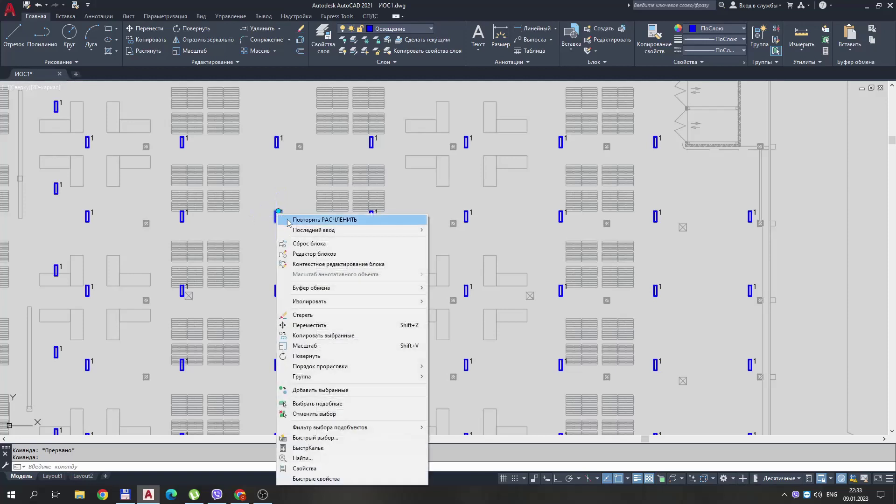
{"action": "left_click", "coordinate": [331, 404]}
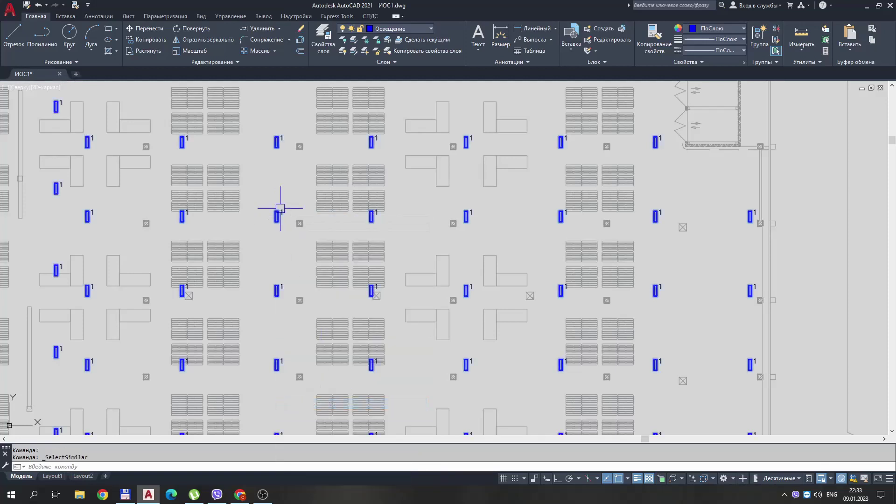
{"action": "scroll", "coordinate": [280, 208], "scroll_direction": "down", "scroll_amount": 10}
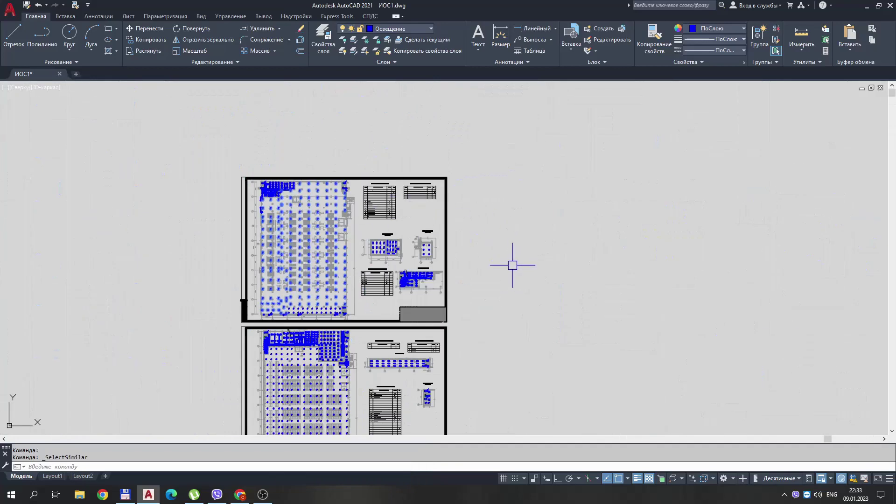
{"action": "key", "text": "ctrl+1"}
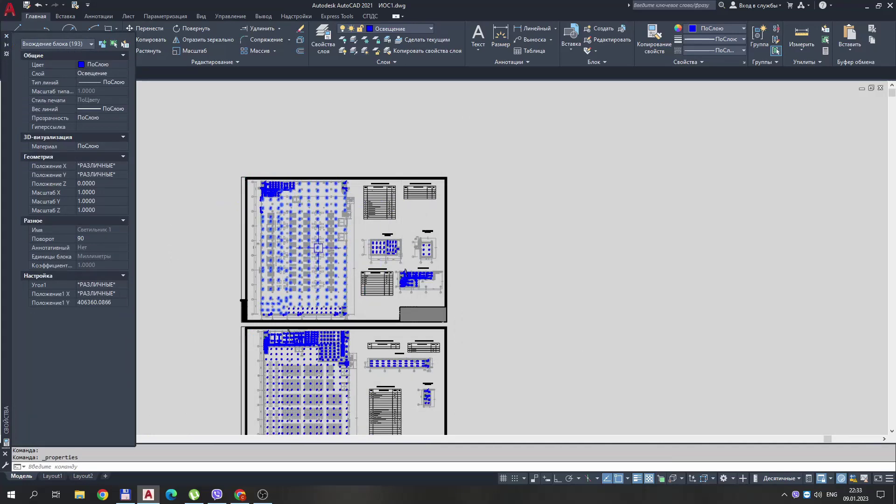
{"action": "key", "text": "ctrl+1"}
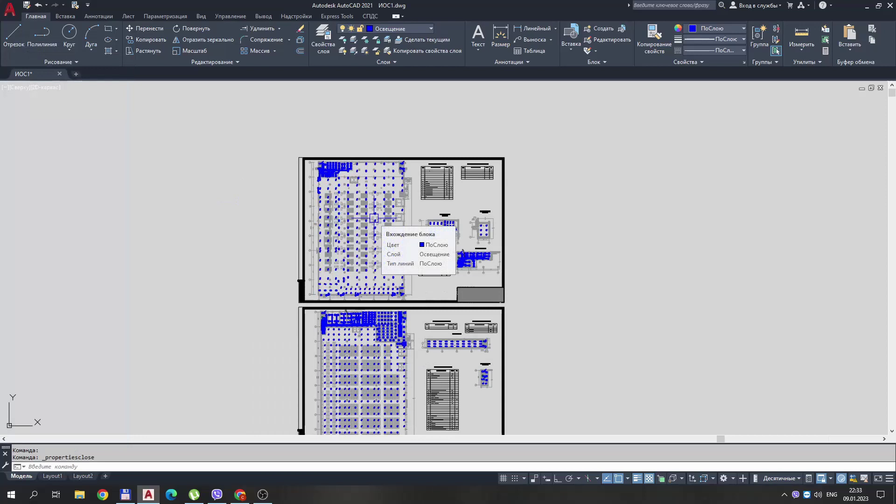
Run BCOUNT on the top sheet to list block counts, including 24 Светильник 7.
{"action": "type", "text": "B"}
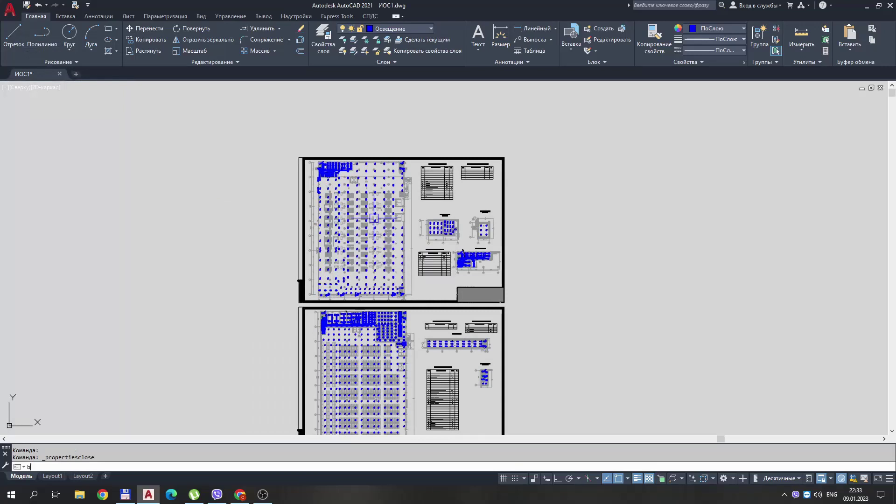
{"action": "type", "text": "COun"}
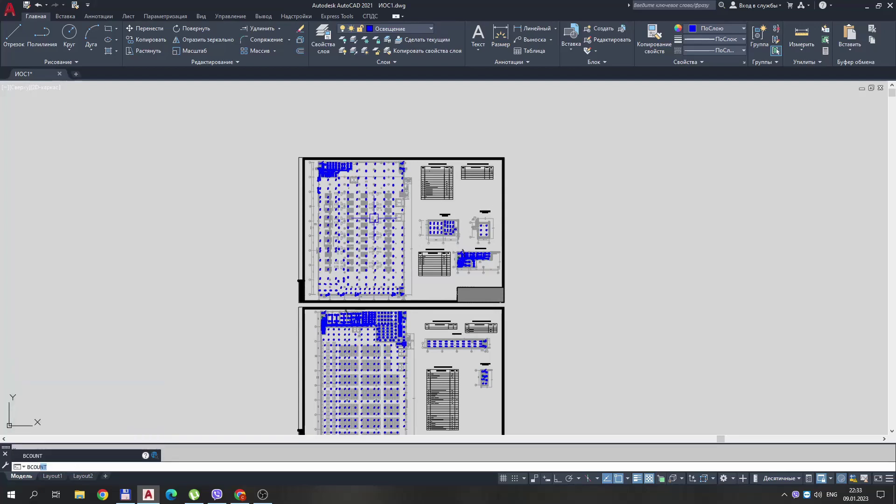
{"action": "type", "text": "t"}
{"action": "key", "text": "Return"}
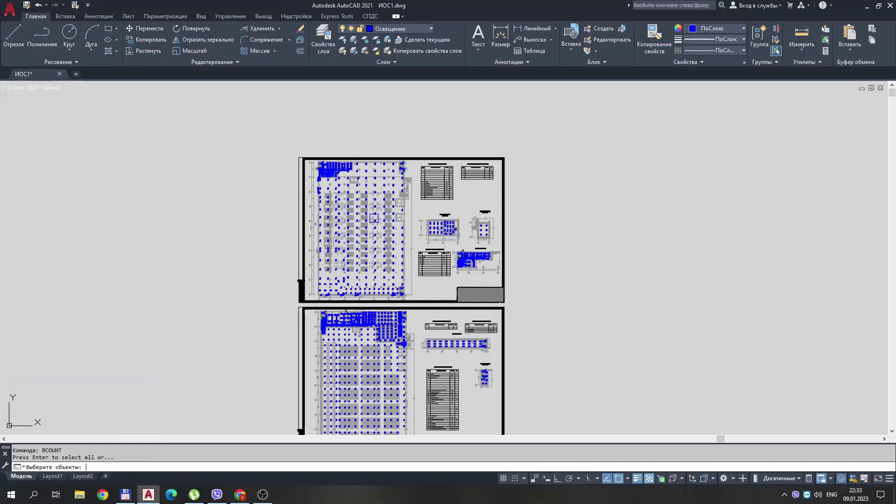
{"action": "scroll", "coordinate": [327, 175], "scroll_direction": "down", "scroll_amount": 2}
{"action": "left_click", "coordinate": [299, 141]}
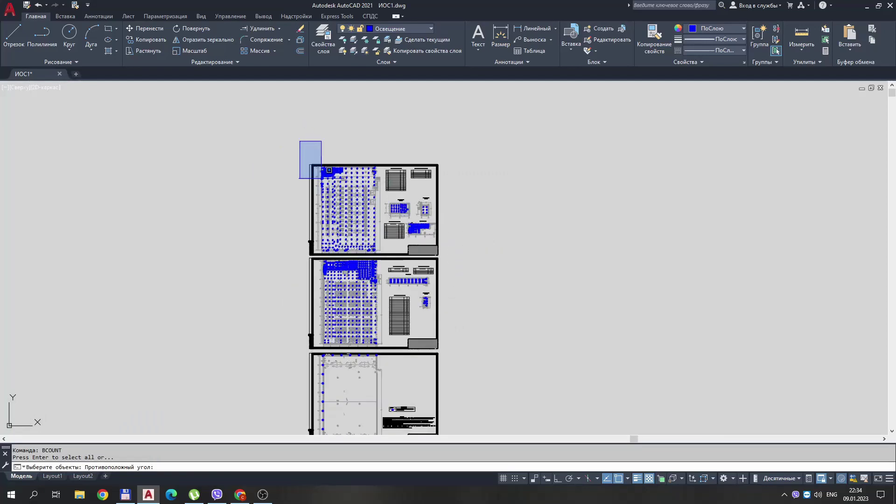
{"action": "left_click", "coordinate": [433, 252]}
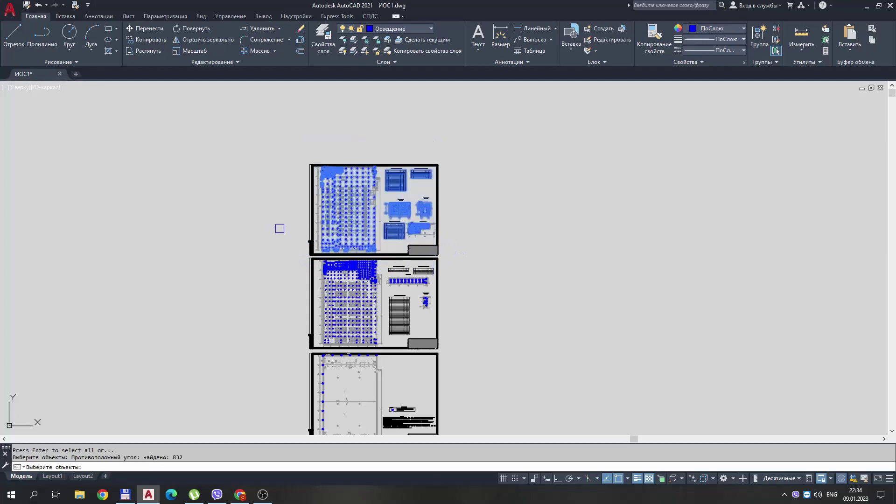
{"action": "key", "text": "Return"}
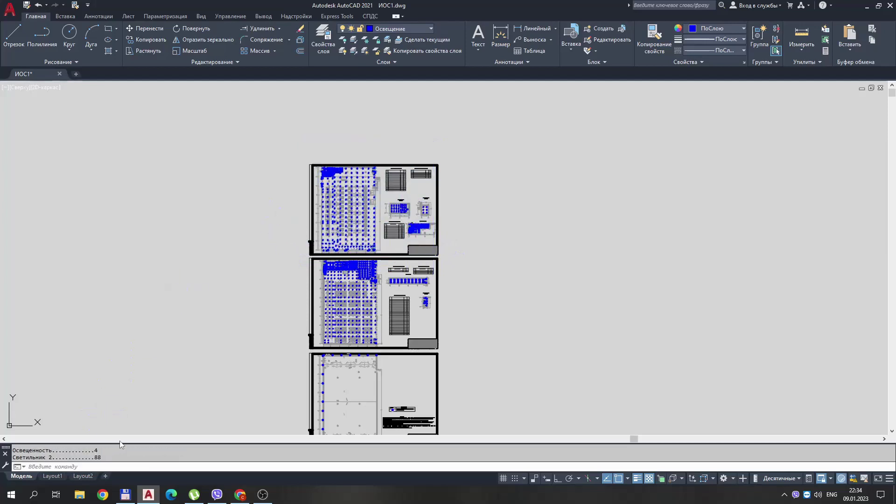
{"action": "scroll", "coordinate": [38, 453], "scroll_direction": "up", "scroll_amount": 5}
{"action": "scroll", "coordinate": [47, 454], "scroll_direction": "down", "scroll_amount": 1}
{"action": "left_click_drag", "start_coordinate": [20, 452], "coordinate": [100, 455]}
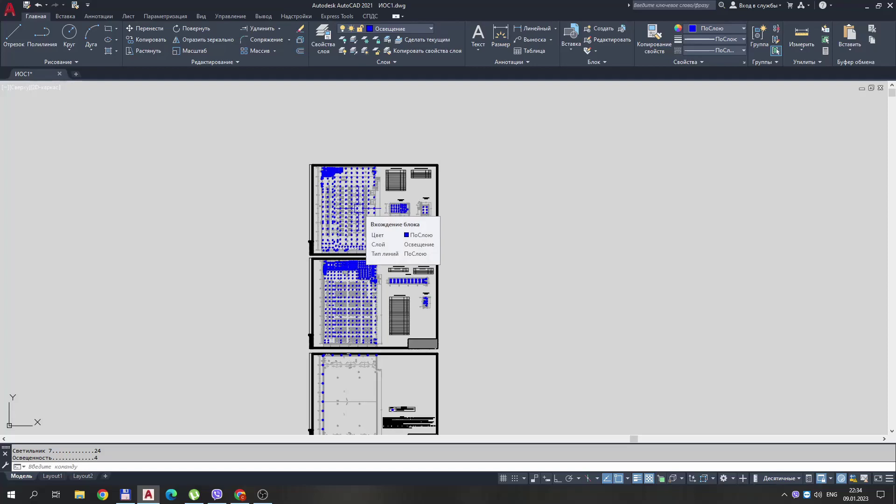
Cancel a stray selection window and zoom out to bring all three sheets into view.
{"action": "scroll", "coordinate": [306, 207], "scroll_direction": "up", "scroll_amount": 4}
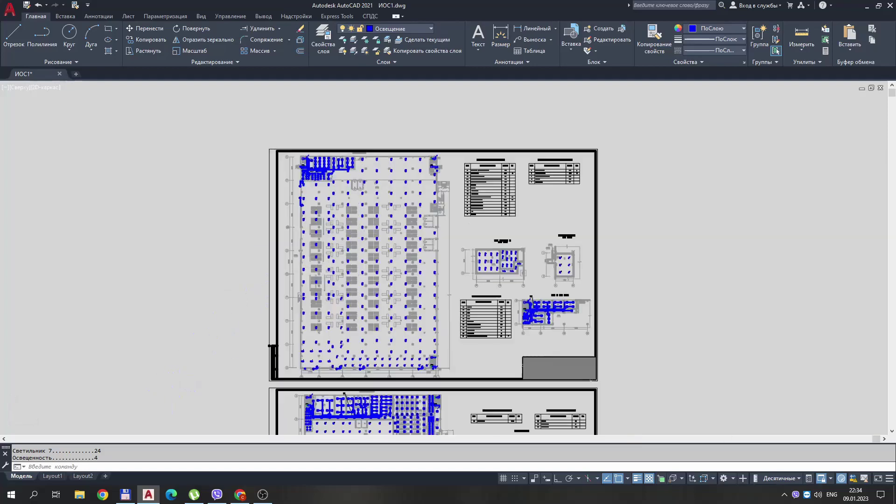
{"action": "scroll", "coordinate": [261, 201], "scroll_direction": "up", "scroll_amount": 6}
{"action": "scroll", "coordinate": [219, 195], "scroll_direction": "up", "scroll_amount": 4}
{"action": "left_click", "coordinate": [219, 195]}
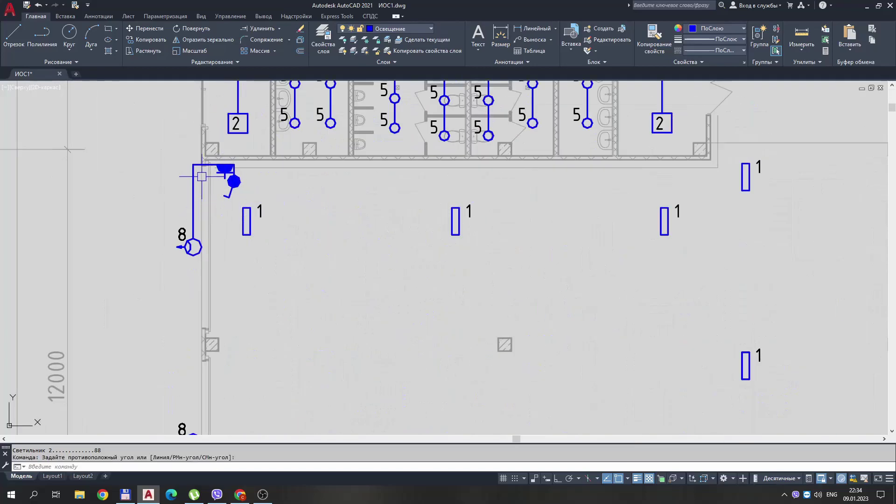
{"action": "scroll", "coordinate": [206, 197], "scroll_direction": "down", "scroll_amount": 5}
{"action": "key", "text": "Escape"}
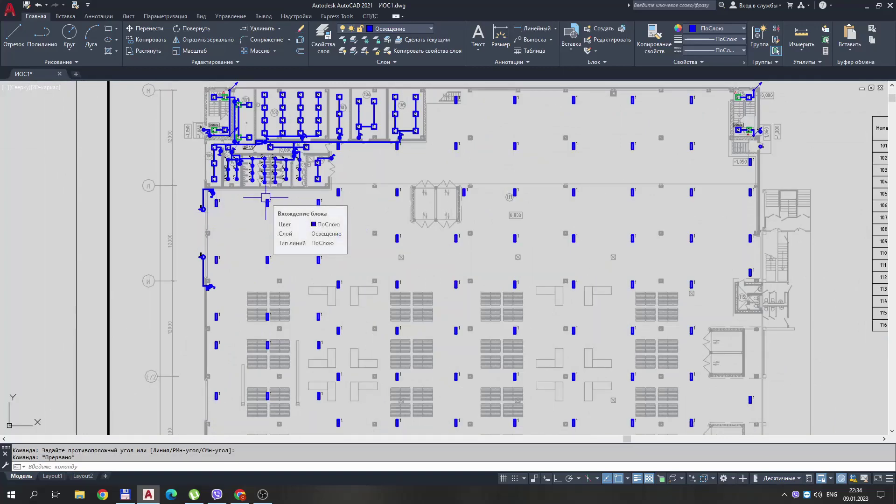
{"action": "scroll", "coordinate": [262, 168], "scroll_direction": "up", "scroll_amount": 3}
{"action": "scroll", "coordinate": [266, 134], "scroll_direction": "up", "scroll_amount": 6}
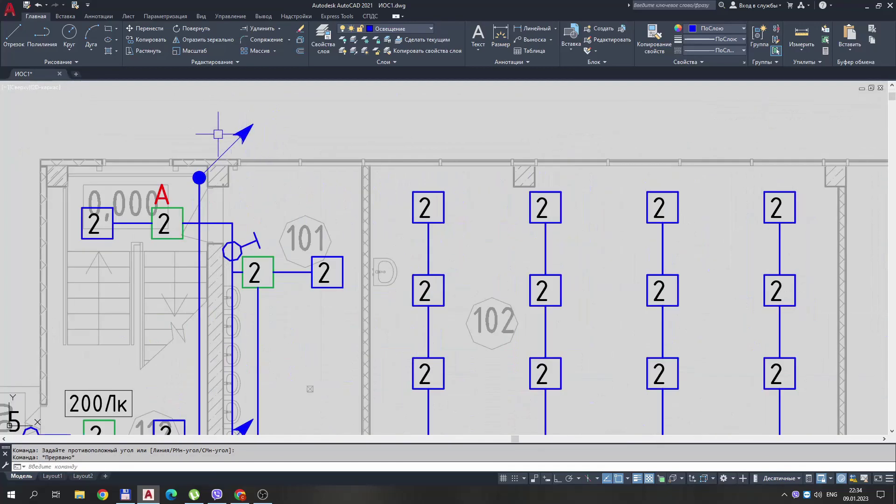
{"action": "scroll", "coordinate": [220, 134], "scroll_direction": "down", "scroll_amount": 5}
{"action": "scroll", "coordinate": [304, 215], "scroll_direction": "down", "scroll_amount": 4}
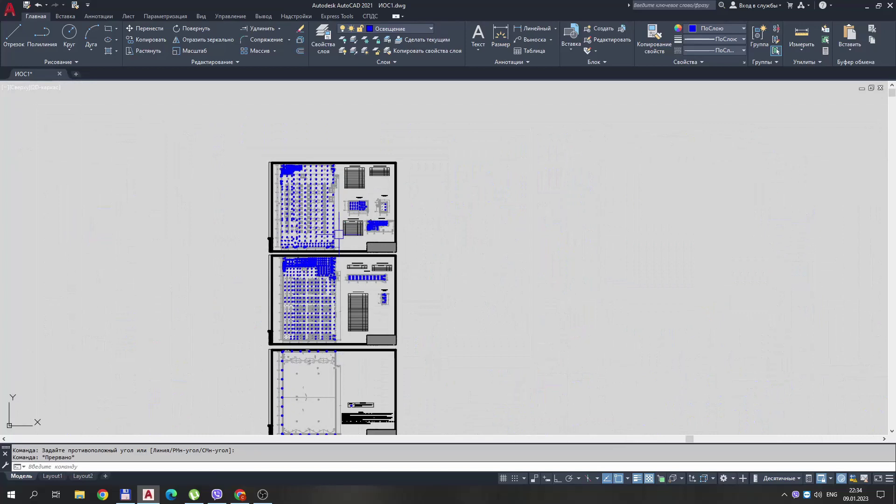
{"action": "middle_click_drag", "start_coordinate": [299, 210], "coordinate": [277, 215]}
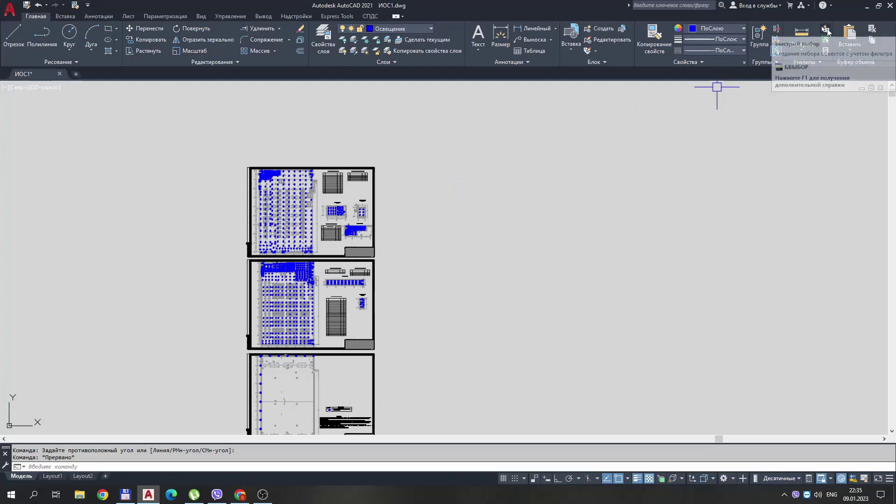
Quick Select block references named Светильник 1, selecting 193 blocks, then clear the selection.
{"action": "left_click", "coordinate": [827, 31]}
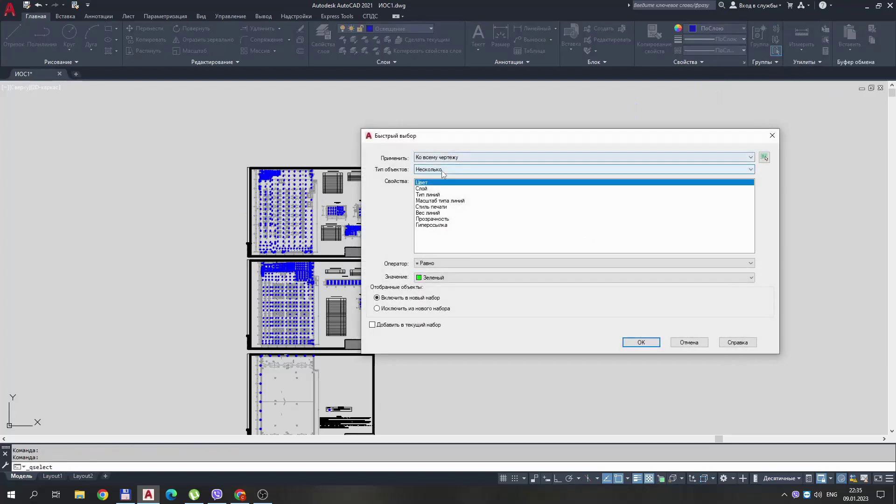
{"action": "left_click", "coordinate": [442, 170]}
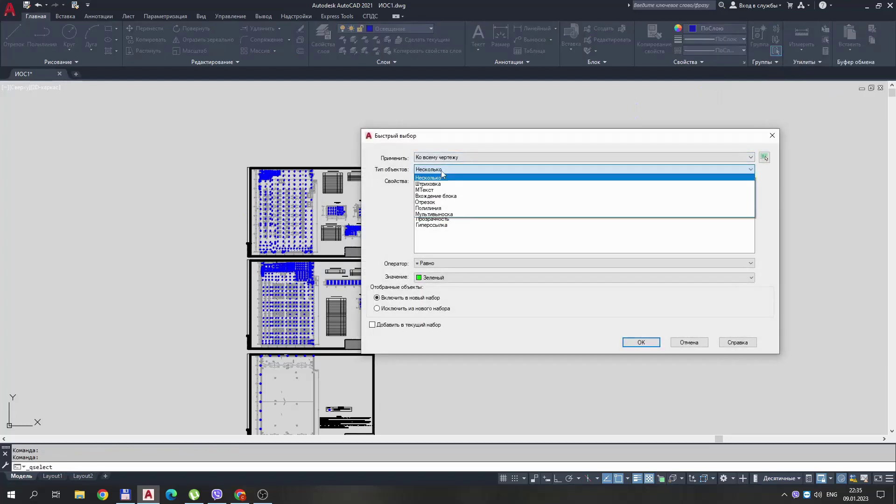
{"action": "left_click", "coordinate": [435, 196]}
{"action": "scroll", "coordinate": [452, 222], "scroll_direction": "down", "scroll_amount": 3}
{"action": "left_click", "coordinate": [426, 225]}
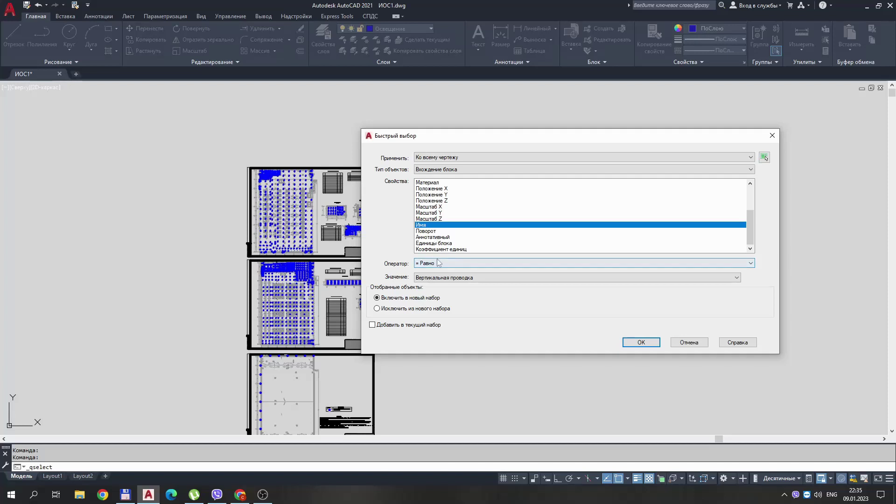
{"action": "left_click", "coordinate": [445, 279]}
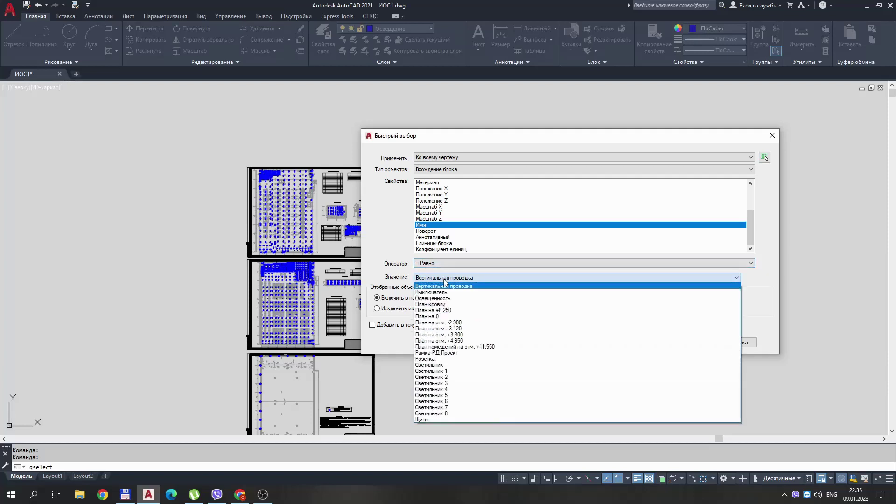
{"action": "left_click", "coordinate": [446, 372]}
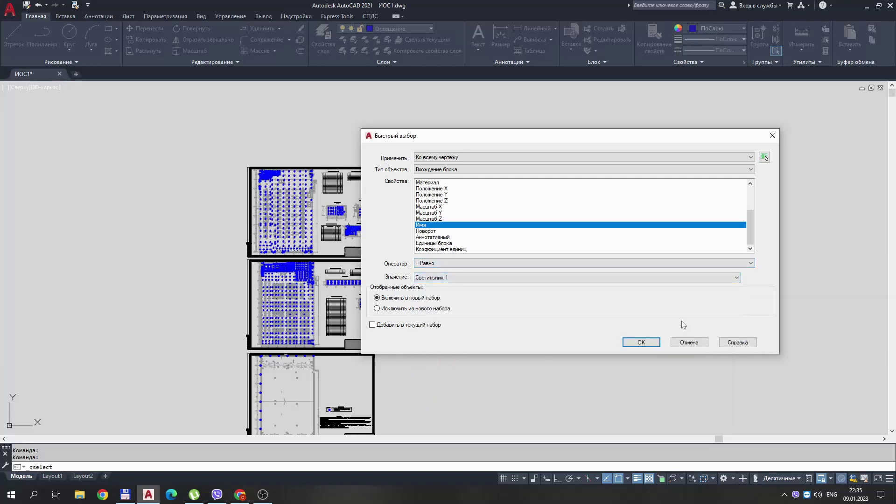
{"action": "left_click", "coordinate": [649, 345]}
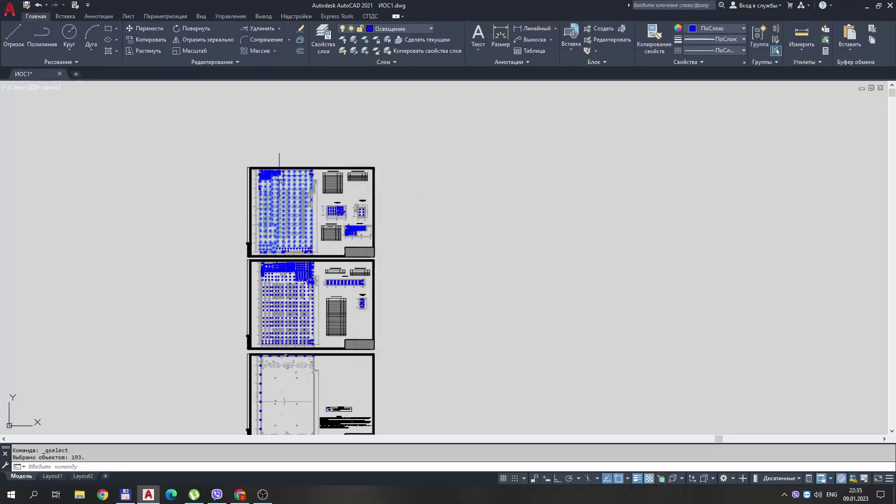
{"action": "key", "text": "Escape"}
{"action": "scroll", "coordinate": [282, 206], "scroll_direction": "up", "scroll_amount": 2}
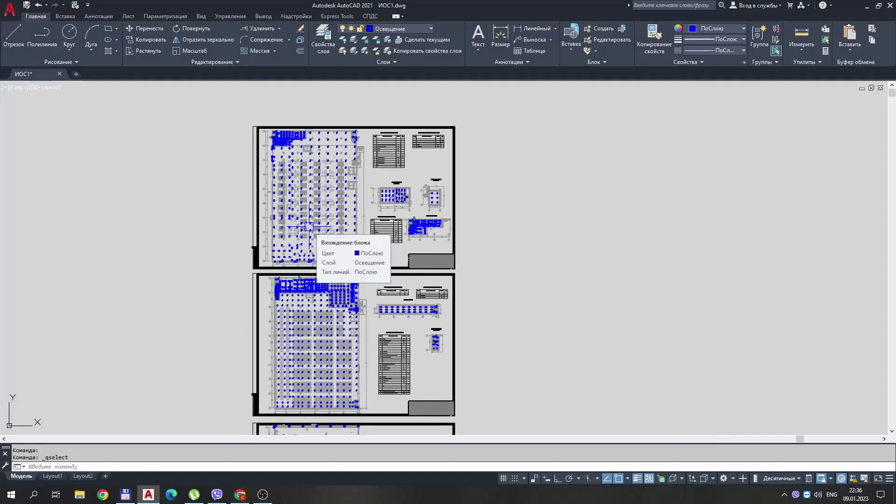
{"action": "middle_click_drag", "start_coordinate": [310, 140], "coordinate": [335, 153]}
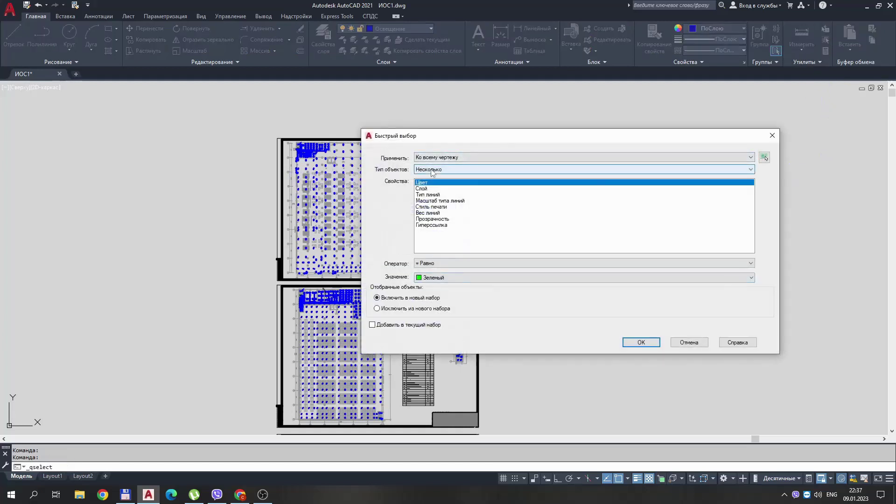
Set Quick Select to Block Reference, Name, Wildcard Match with value Светильник*.
{"action": "left_click", "coordinate": [432, 170]}
{"action": "left_click", "coordinate": [432, 198]}
{"action": "scroll", "coordinate": [432, 243], "scroll_direction": "down", "scroll_amount": 2}
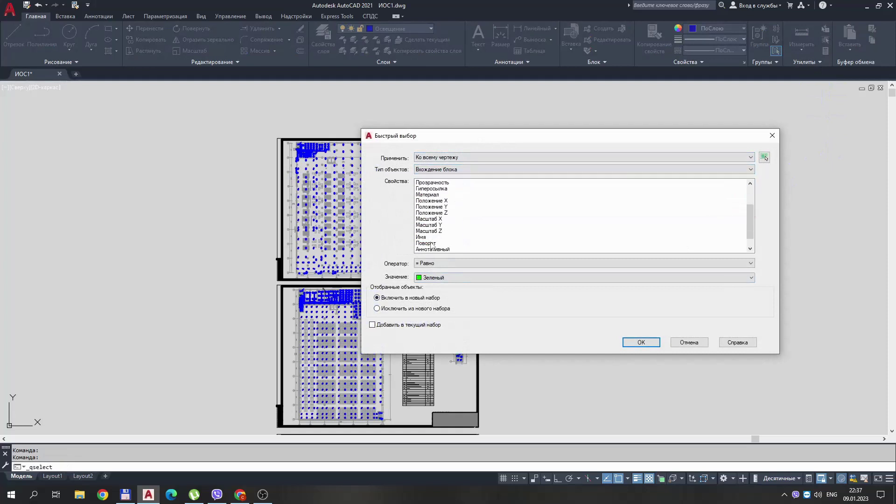
{"action": "left_click", "coordinate": [428, 238]}
{"action": "left_click", "coordinate": [439, 264]}
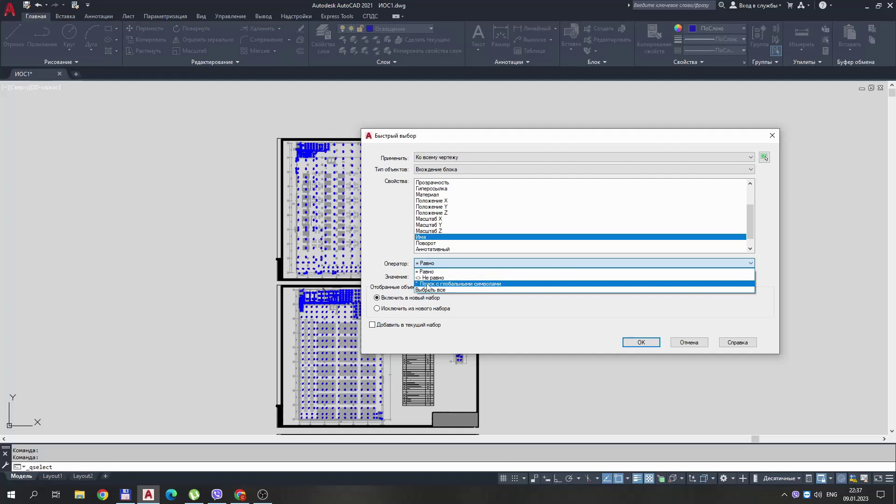
{"action": "left_click", "coordinate": [448, 284]}
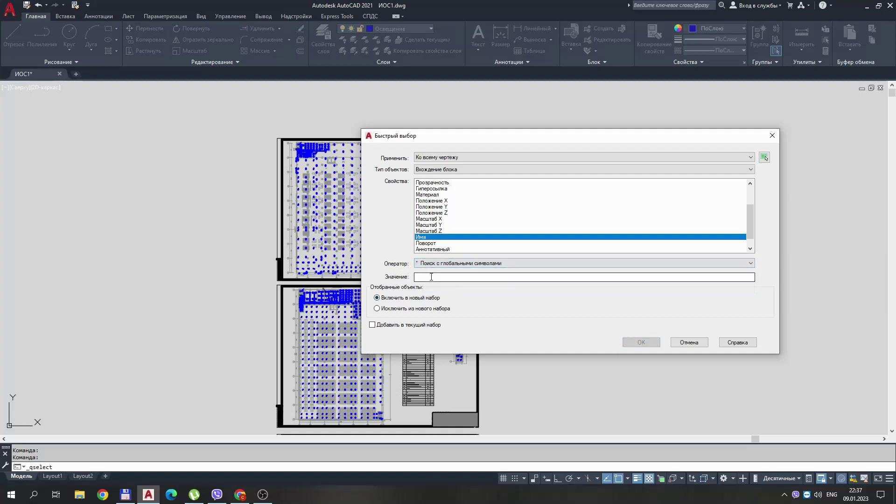
{"action": "type", "text": "Cdtnb"}
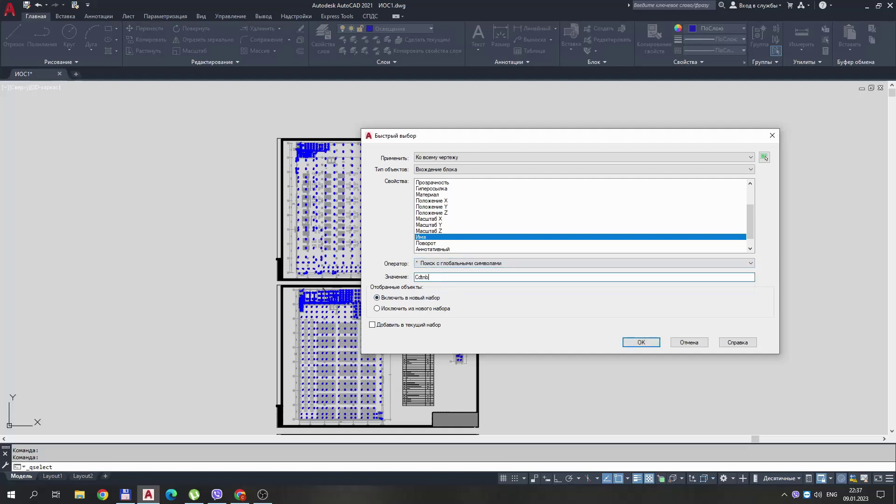
{"action": "type", "text": "kmybr"}
{"action": "key", "text": "Pause"}
Apply the Светильник* filter, confirm 977 blocks in Properties, then clear the selection and close the palette.
{"action": "left_click", "coordinate": [641, 342]}
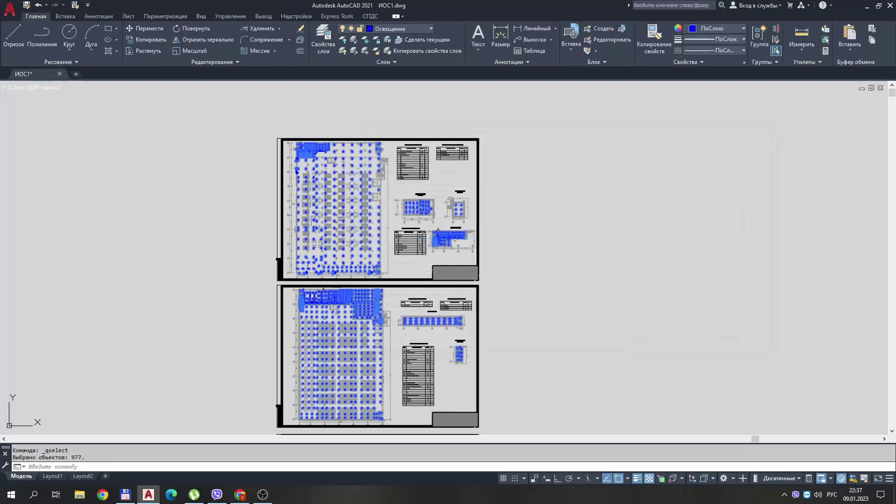
{"action": "scroll", "coordinate": [343, 205], "scroll_direction": "down", "scroll_amount": 4}
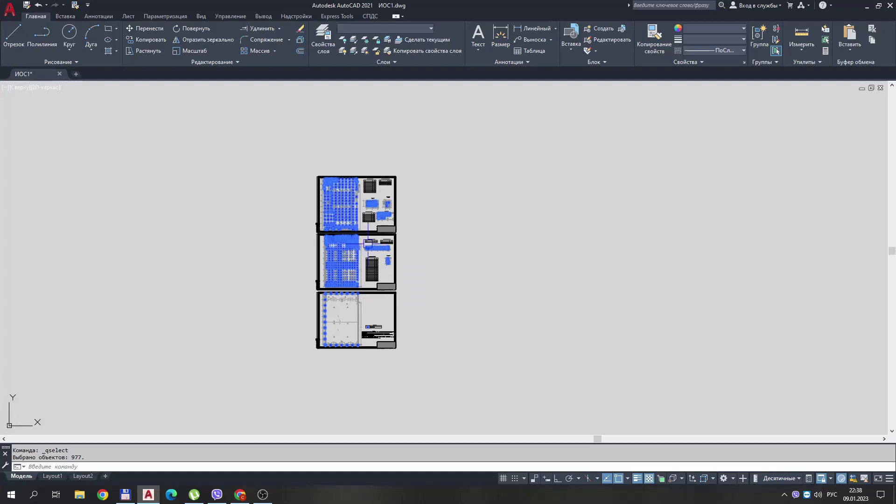
{"action": "key", "text": "ctrl+1"}
{"action": "key", "text": "Escape"}
{"action": "key", "text": "Escape"}
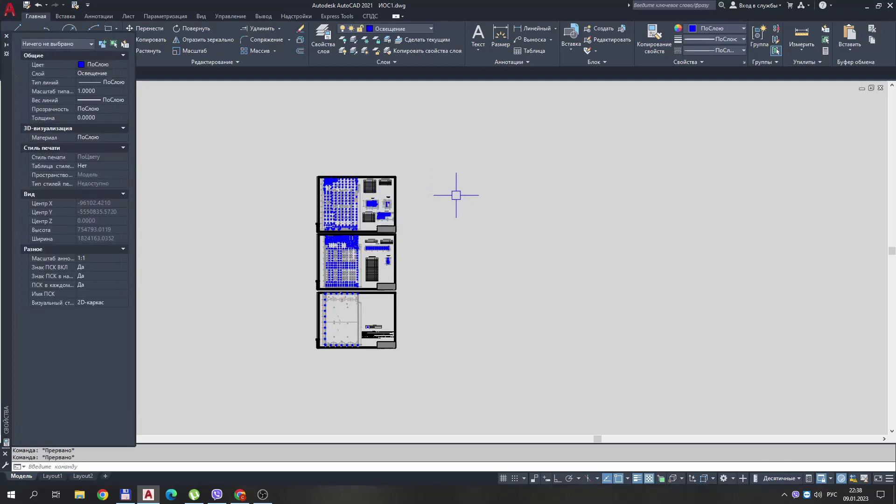
{"action": "middle_click_drag", "start_coordinate": [466, 193], "coordinate": [510, 200]}
{"action": "key", "text": "ctrl+1"}
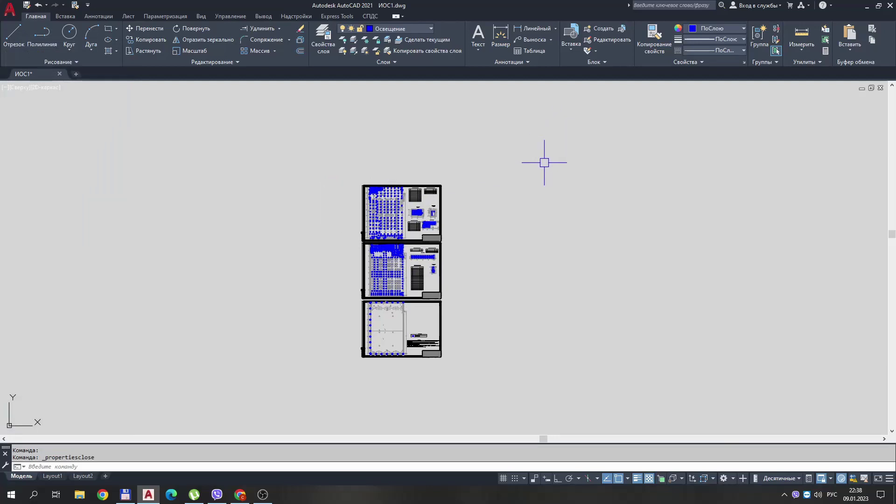
Load CountV1-5.lsp through Load Application on the Manage tab.
{"action": "left_click", "coordinate": [231, 16]}
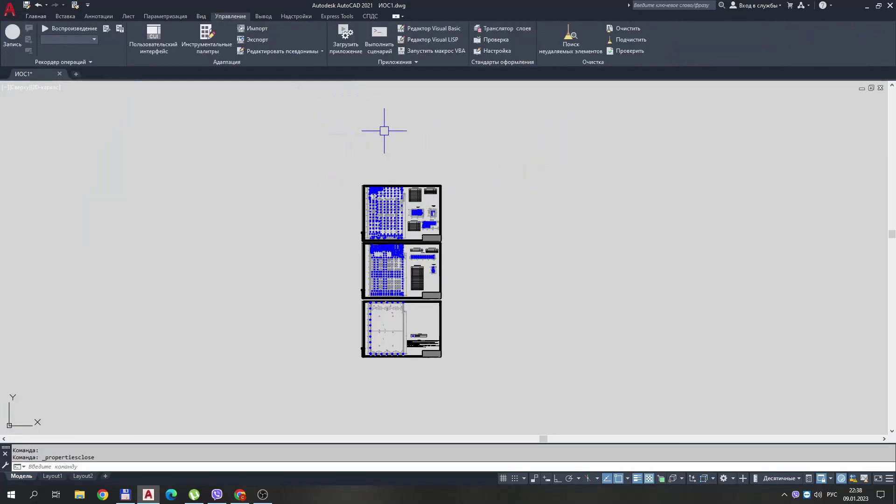
{"action": "left_click", "coordinate": [344, 39]}
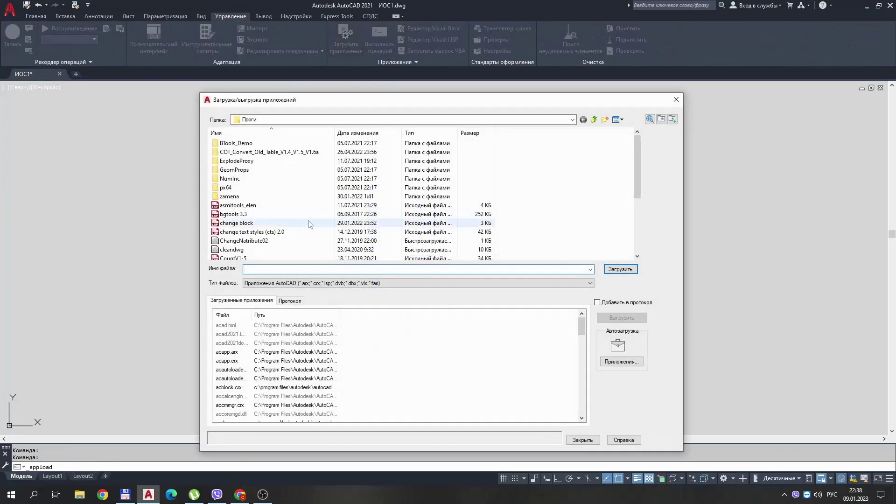
{"action": "scroll", "coordinate": [306, 219], "scroll_direction": "down", "scroll_amount": 1}
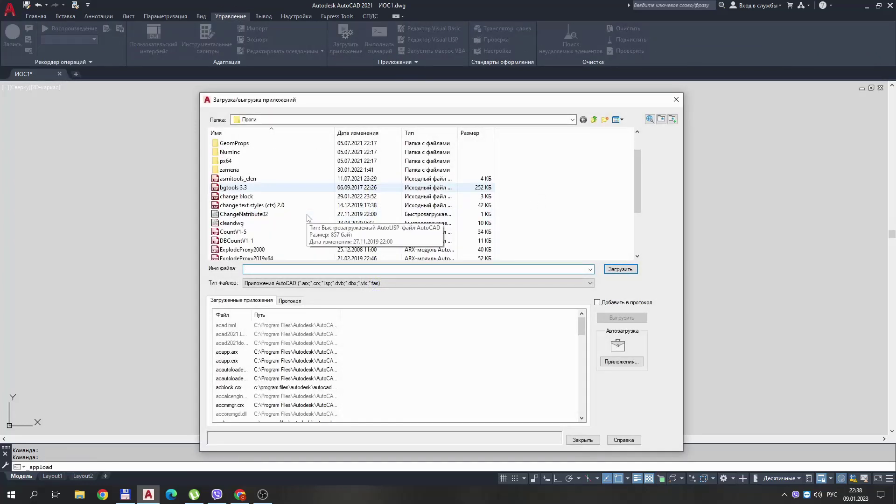
{"action": "scroll", "coordinate": [285, 220], "scroll_direction": "down", "scroll_amount": 1}
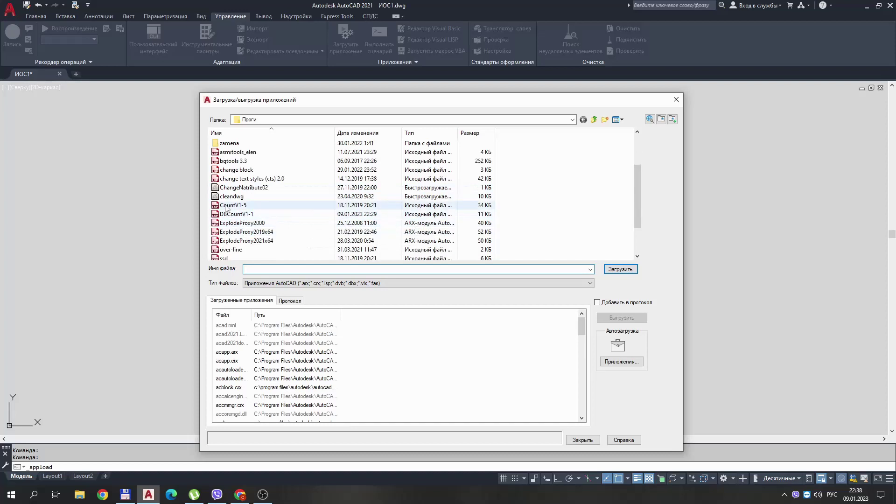
{"action": "left_click", "coordinate": [238, 206]}
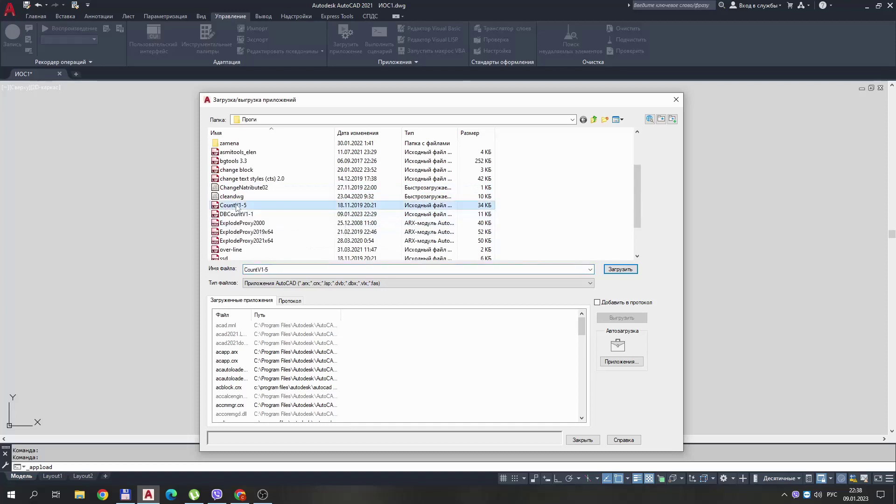
{"action": "double_click", "coordinate": [254, 205]}
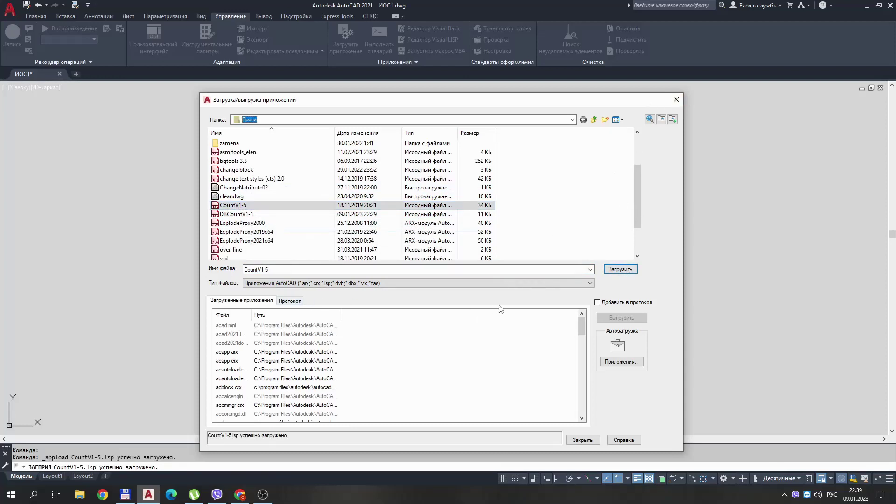
{"action": "left_click", "coordinate": [676, 100]}
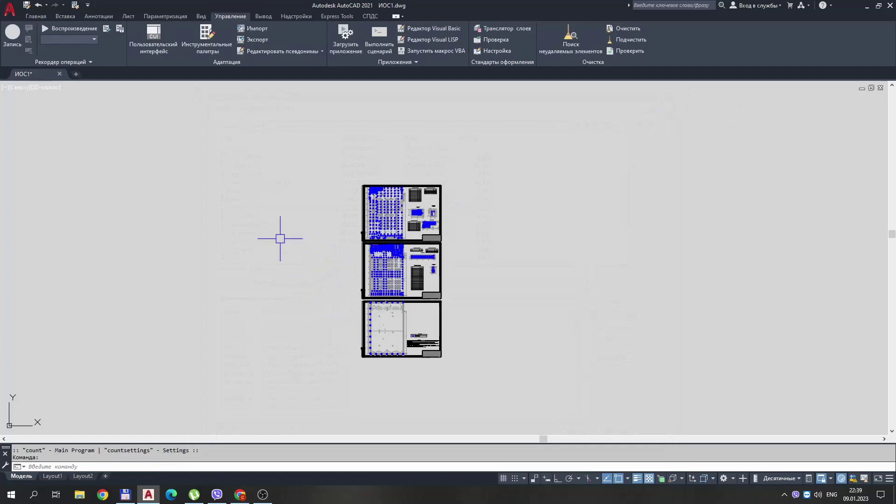
Run COUNT on the top sheet's blocks and place the resulting Block Data table in the drawing.
{"action": "type", "text": "cont"}
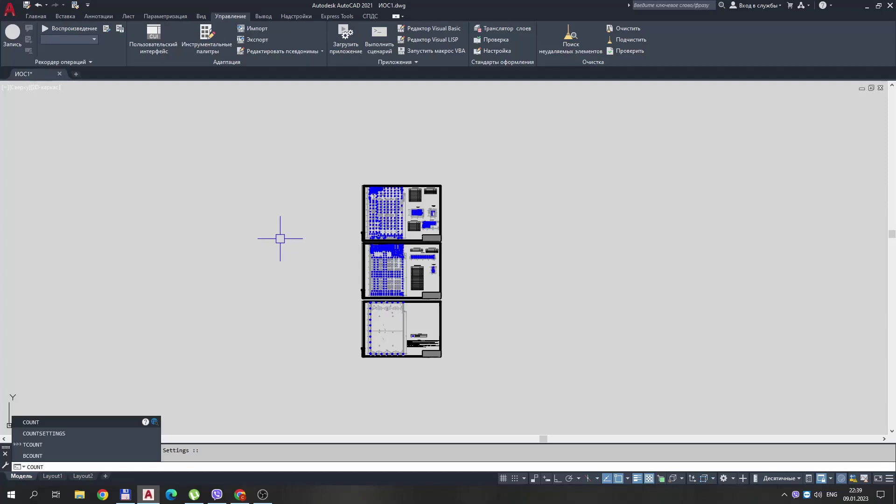
{"action": "key", "text": "Return"}
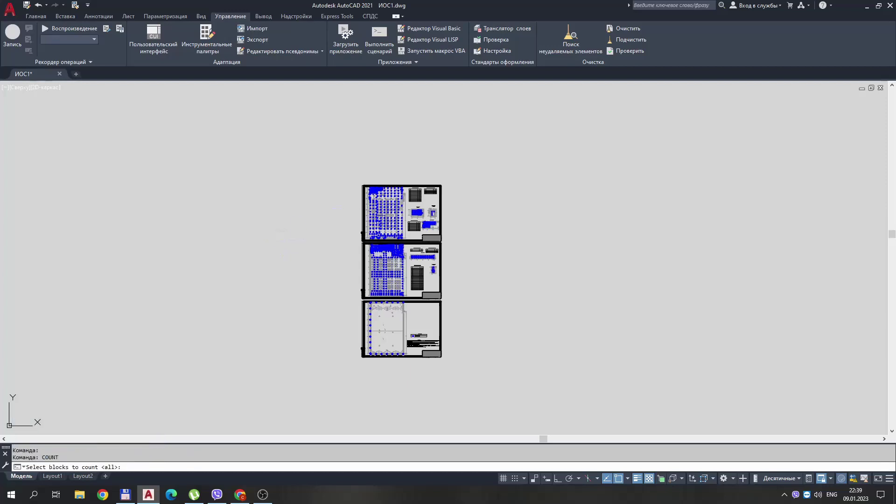
{"action": "left_click", "coordinate": [353, 162]}
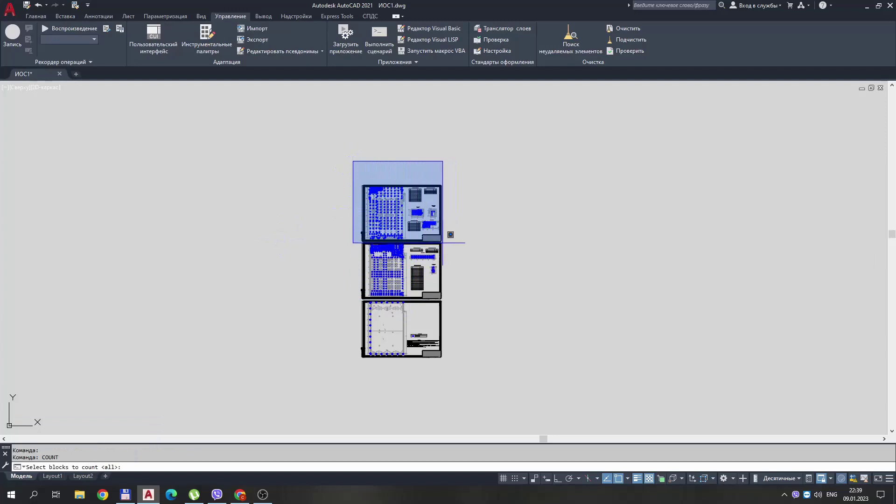
{"action": "left_click", "coordinate": [439, 239]}
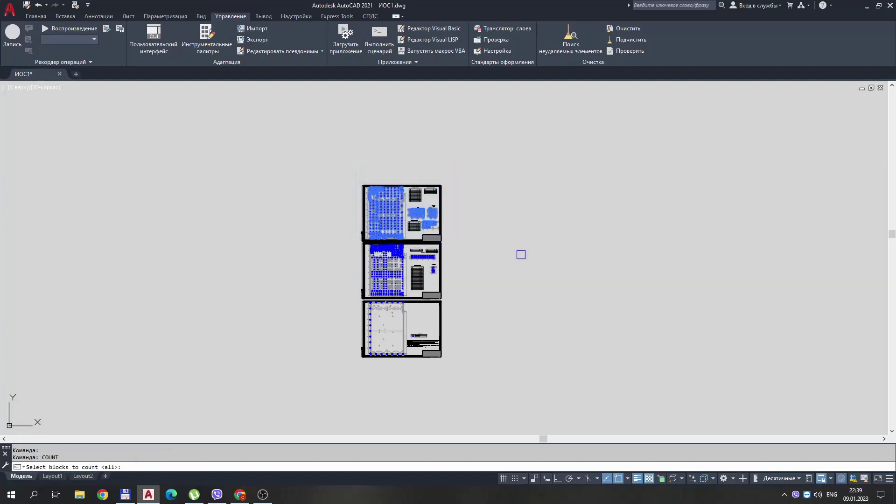
{"action": "key", "text": "Return"}
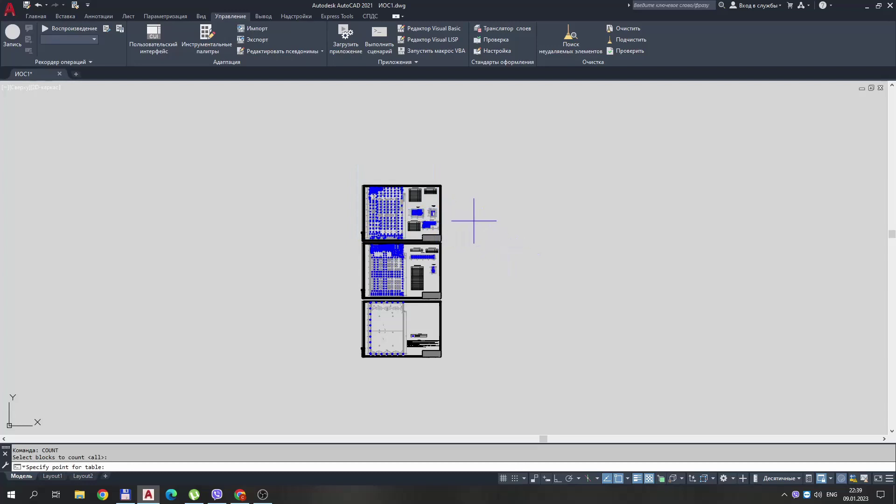
{"action": "scroll", "coordinate": [456, 222], "scroll_direction": "up", "scroll_amount": 2}
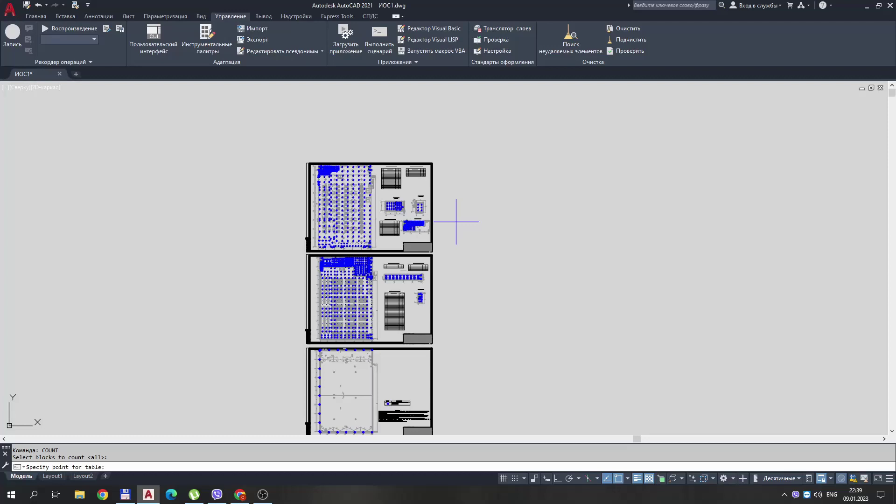
{"action": "left_click", "coordinate": [477, 230]}
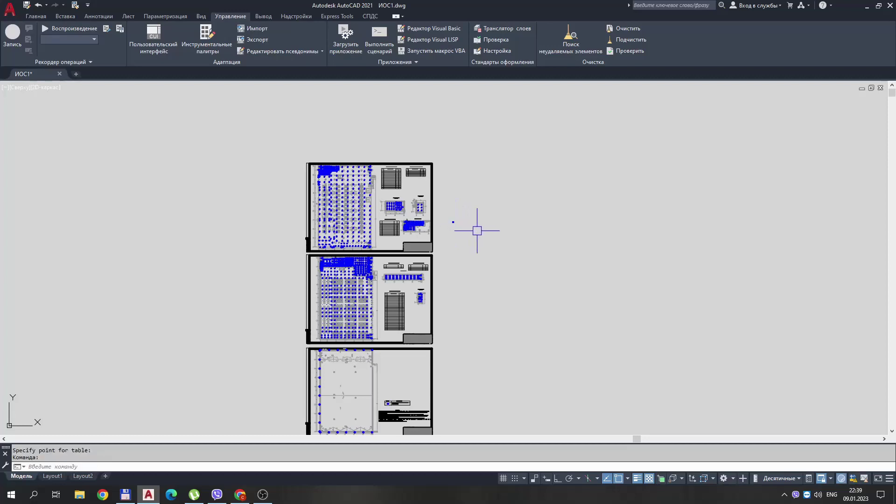
{"action": "scroll", "coordinate": [453, 223], "scroll_direction": "up", "scroll_amount": 2}
{"action": "scroll", "coordinate": [453, 222], "scroll_direction": "up", "scroll_amount": 5}
{"action": "scroll", "coordinate": [461, 160], "scroll_direction": "up", "scroll_amount": 3}
{"action": "scroll", "coordinate": [466, 182], "scroll_direction": "up", "scroll_amount": 3}
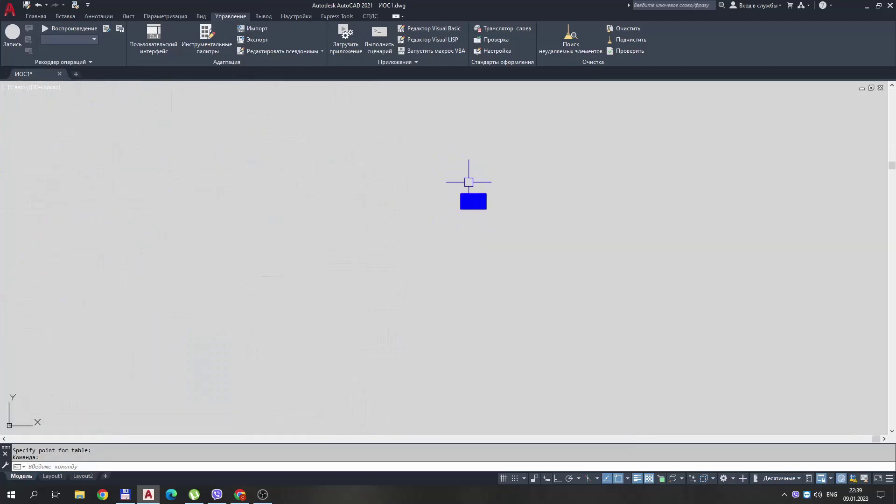
{"action": "scroll", "coordinate": [476, 200], "scroll_direction": "up", "scroll_amount": 8}
{"action": "scroll", "coordinate": [467, 219], "scroll_direction": "up", "scroll_amount": 2}
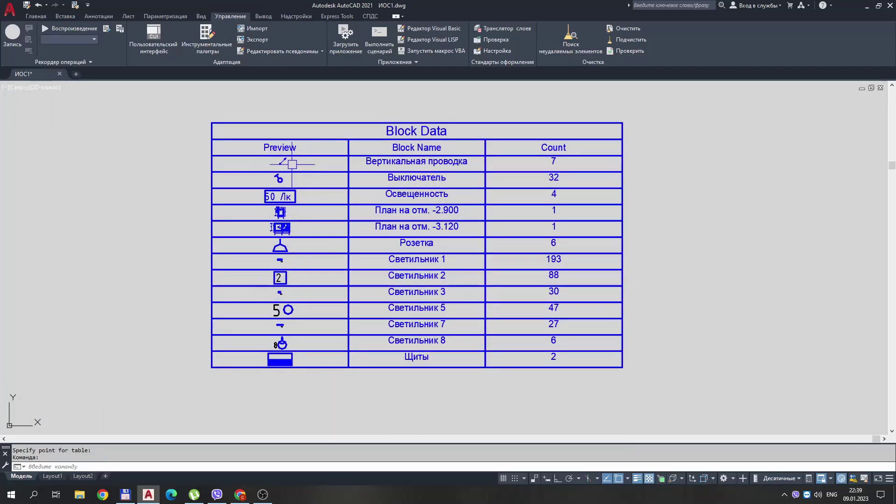
Inspect the table's Розетка, Вертикальная проводка and Выключатель cells, checking the Выключатель count of 32.
{"action": "middle_click_drag", "start_coordinate": [320, 248], "coordinate": [342, 246]}
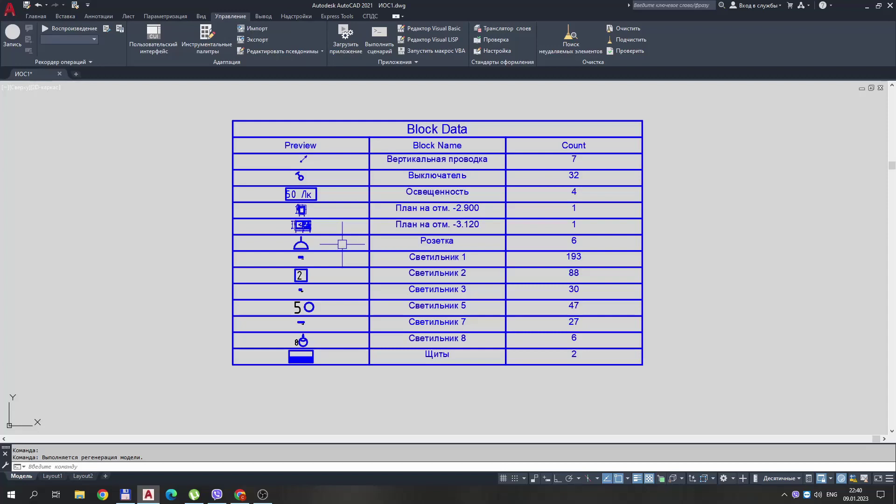
{"action": "left_click", "coordinate": [322, 243]}
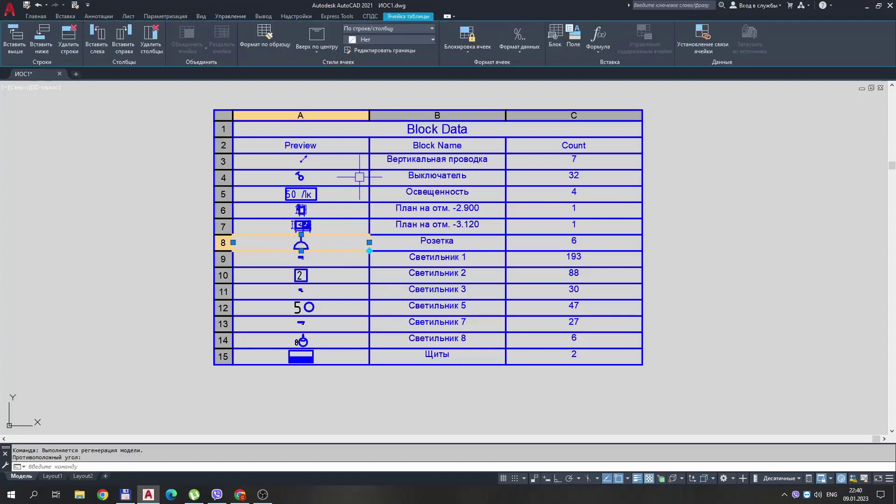
{"action": "left_click", "coordinate": [340, 163]}
{"action": "left_click", "coordinate": [331, 177]}
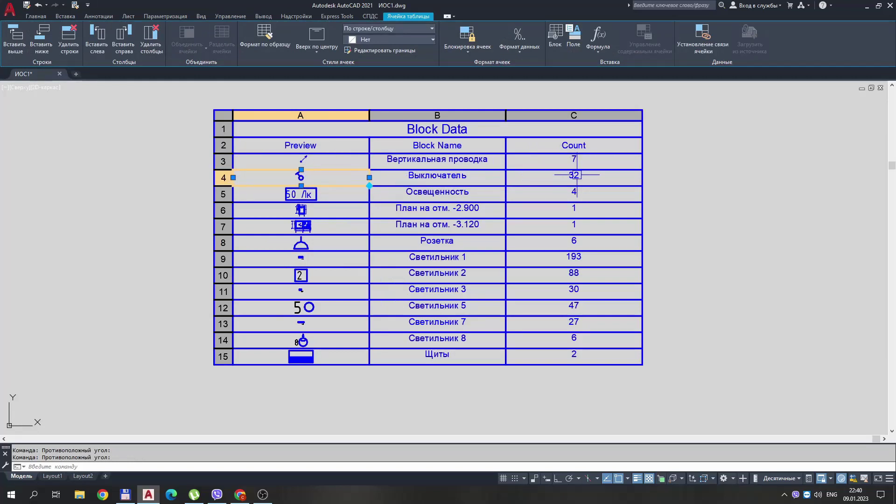
{"action": "left_click", "coordinate": [577, 174]}
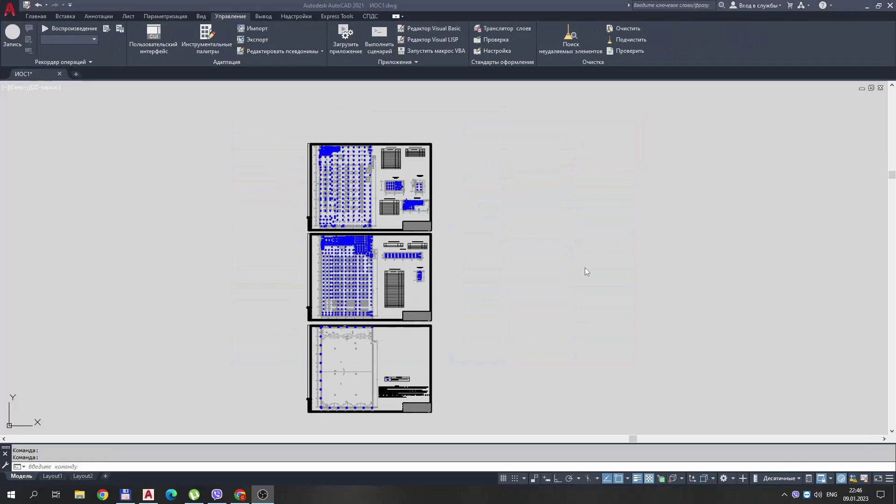
Load DBCountV1-1.lsp via the application loader, allowing it to load once.
{"action": "left_click", "coordinate": [344, 4]}
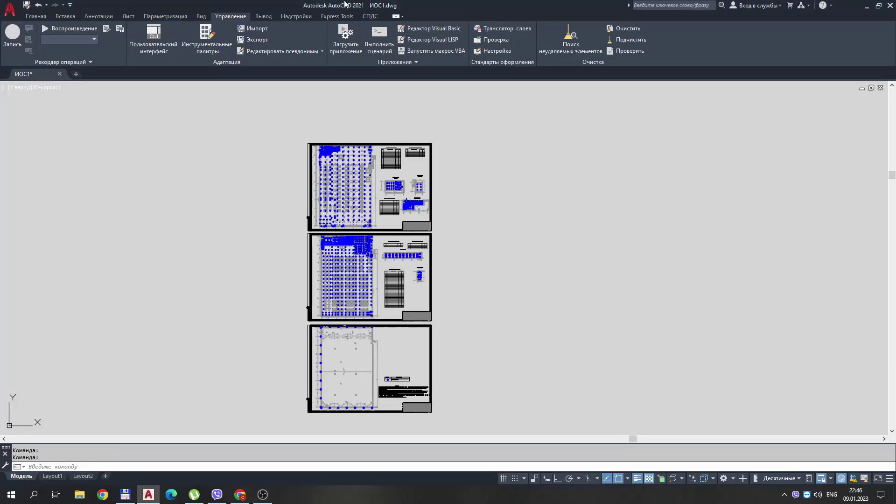
{"action": "left_click", "coordinate": [345, 37]}
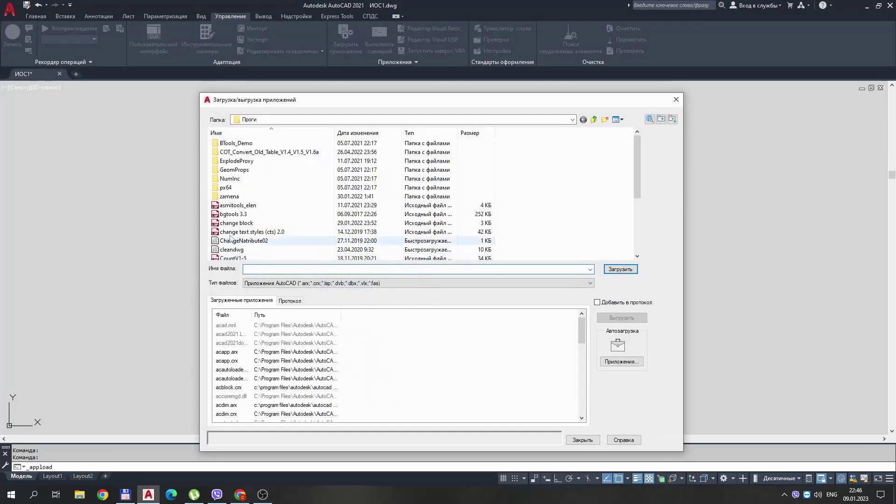
{"action": "scroll", "coordinate": [230, 238], "scroll_direction": "down", "scroll_amount": 2}
{"action": "scroll", "coordinate": [231, 234], "scroll_direction": "down", "scroll_amount": 2}
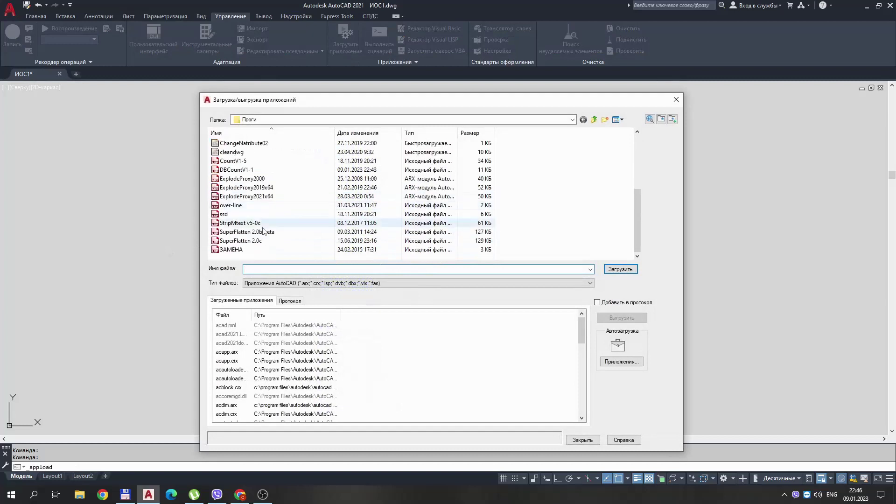
{"action": "double_click", "coordinate": [237, 170]}
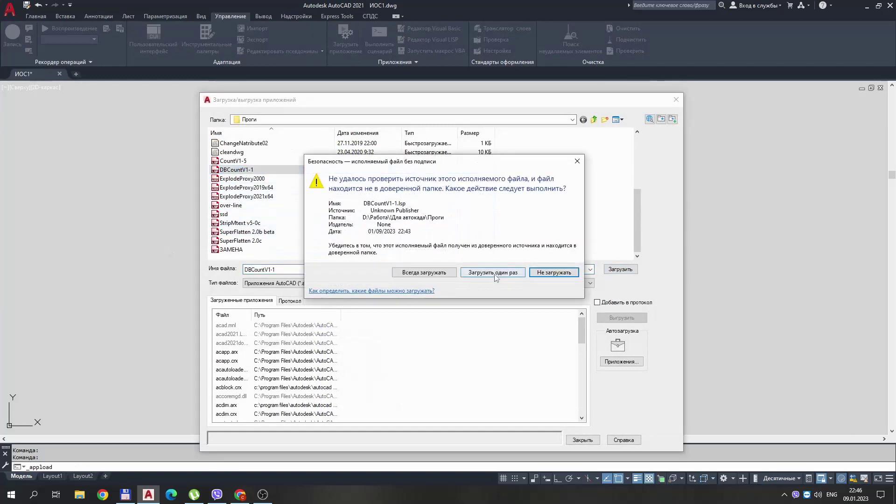
{"action": "left_click", "coordinate": [496, 277]}
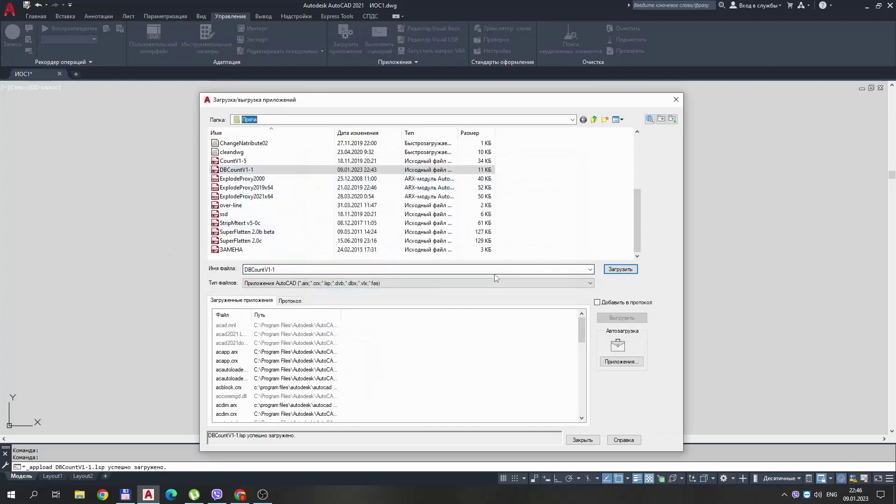
{"action": "left_click", "coordinate": [679, 101]}
{"action": "type", "text": "d"}
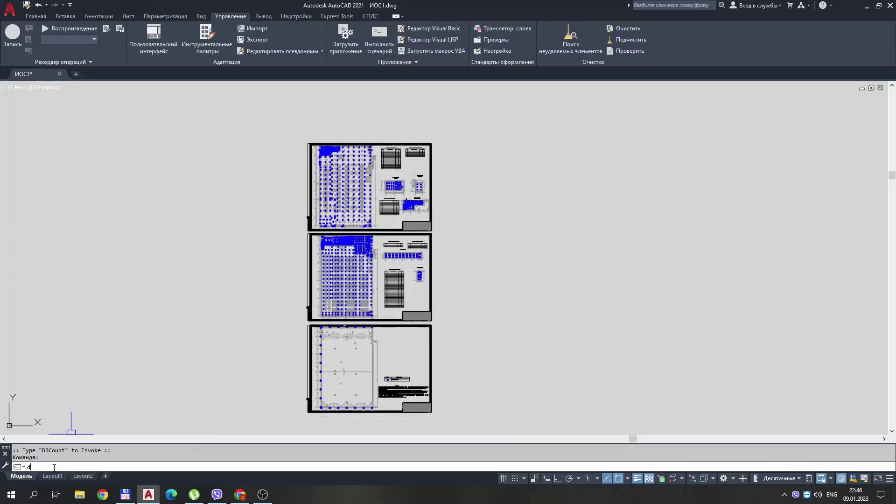
Start DBCOUNT and begin a selection window around the top sheet.
{"action": "type", "text": "bcou"}
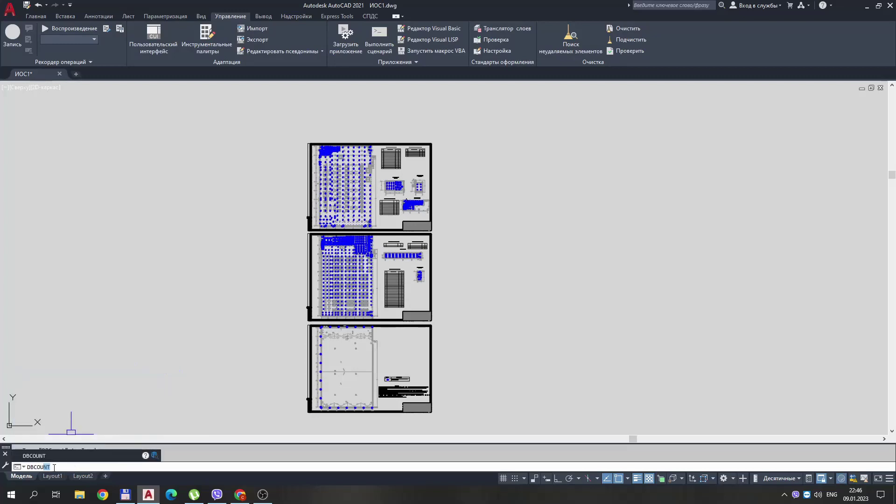
{"action": "key", "text": "Return"}
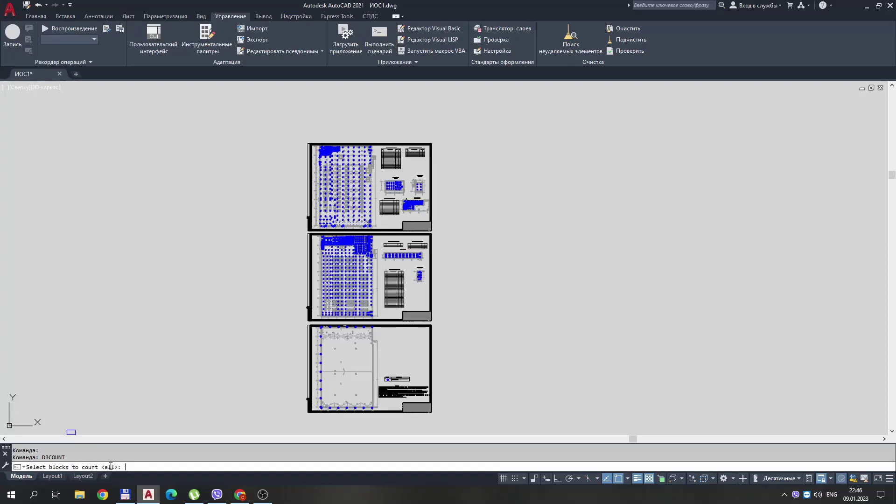
{"action": "left_click", "coordinate": [296, 129]}
Count the top sheet's blocks and enlarge the report to review the Светильник counts.
{"action": "left_click", "coordinate": [448, 315]}
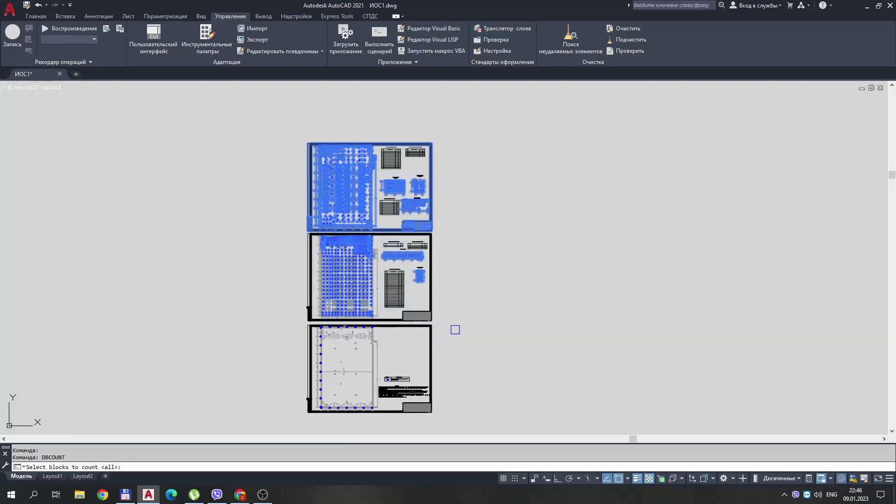
{"action": "key", "text": "Return"}
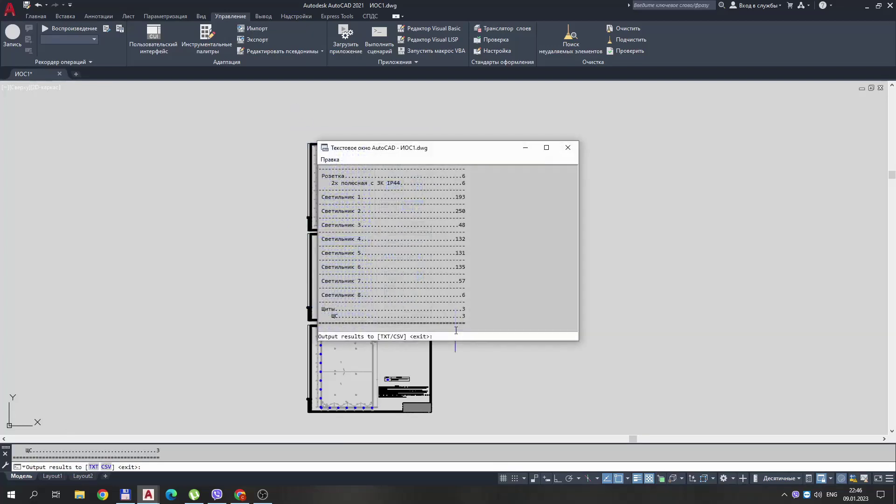
{"action": "left_click_drag", "start_coordinate": [432, 141], "coordinate": [432, 77]}
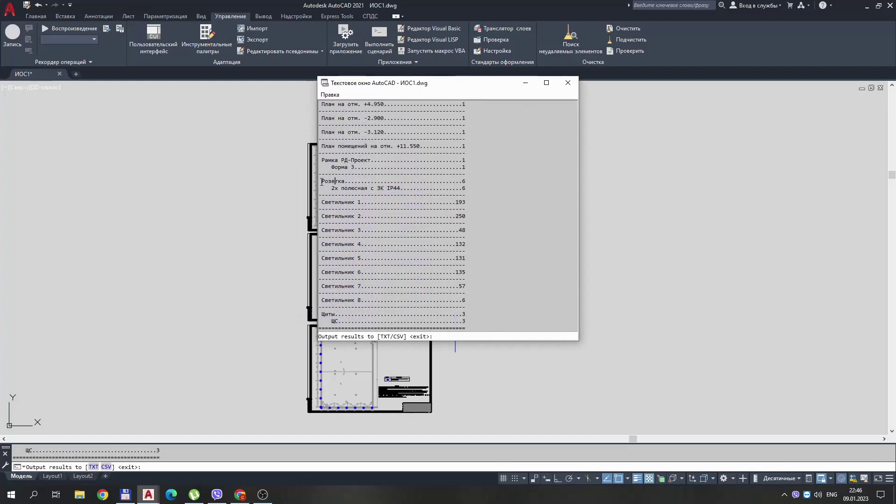
{"action": "mouse_move", "coordinate": [322, 202]}
{"action": "left_mouse_down"}
{"action": "mouse_move", "coordinate": [352, 301]}
{"action": "mouse_move", "coordinate": [413, 296]}
{"action": "left_mouse_up"}
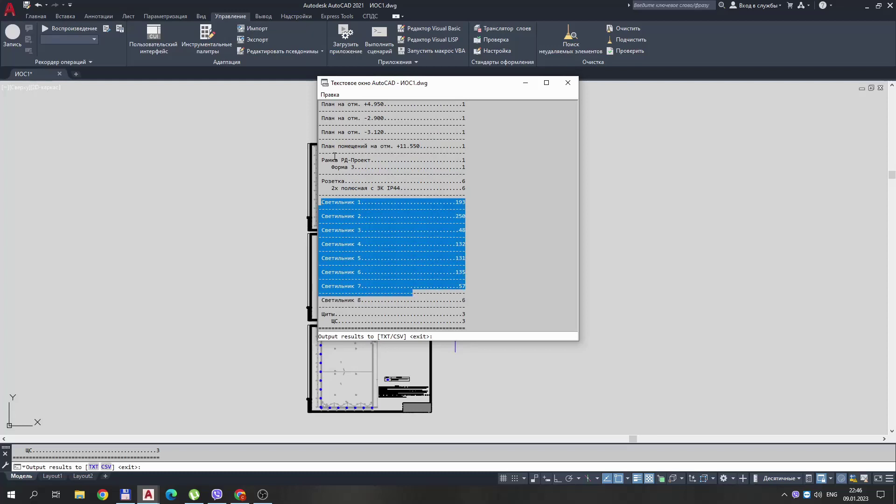
{"action": "scroll", "coordinate": [327, 160], "scroll_direction": "up", "scroll_amount": 1}
{"action": "scroll", "coordinate": [327, 154], "scroll_direction": "up", "scroll_amount": 2}
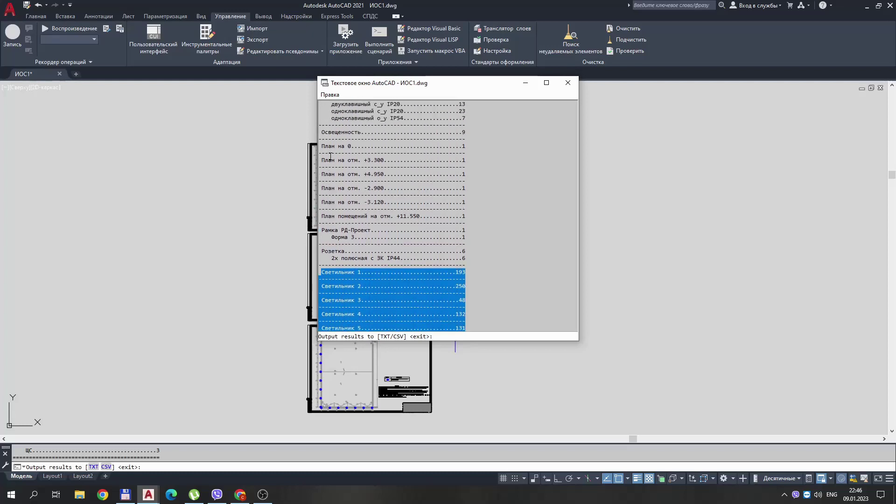
{"action": "scroll", "coordinate": [326, 149], "scroll_direction": "up", "scroll_amount": 2}
{"action": "scroll", "coordinate": [325, 144], "scroll_direction": "up", "scroll_amount": 1}
Check the Выключатель counts (47 total, two-gang 13) and export the report as CSV.
{"action": "left_click_drag", "start_coordinate": [321, 167], "coordinate": [465, 166]}
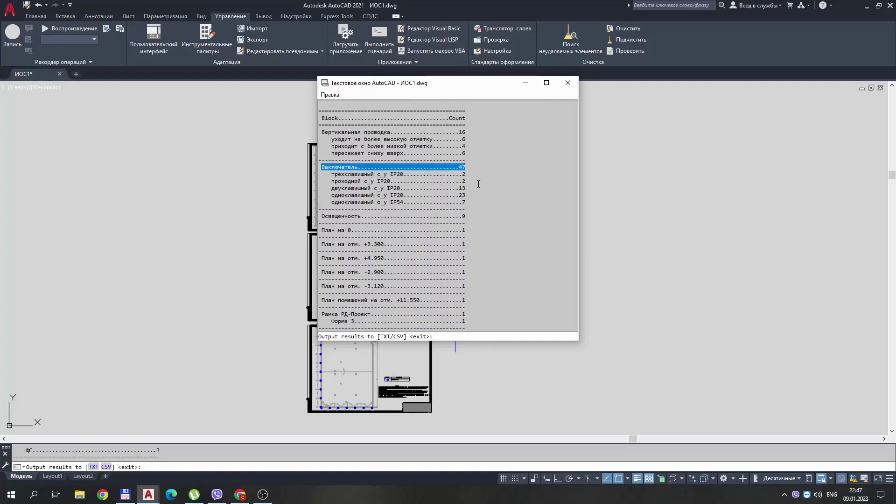
{"action": "left_click_drag", "start_coordinate": [328, 174], "coordinate": [465, 174]}
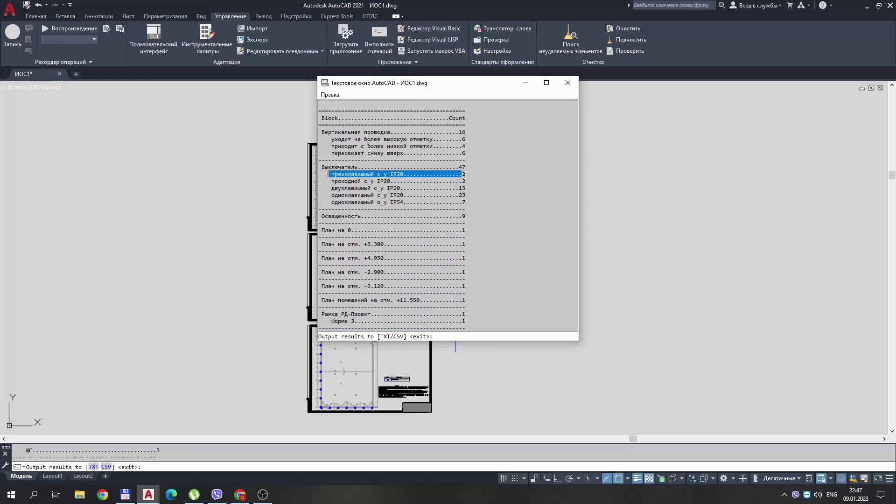
{"action": "left_click_drag", "start_coordinate": [329, 181], "coordinate": [471, 182]}
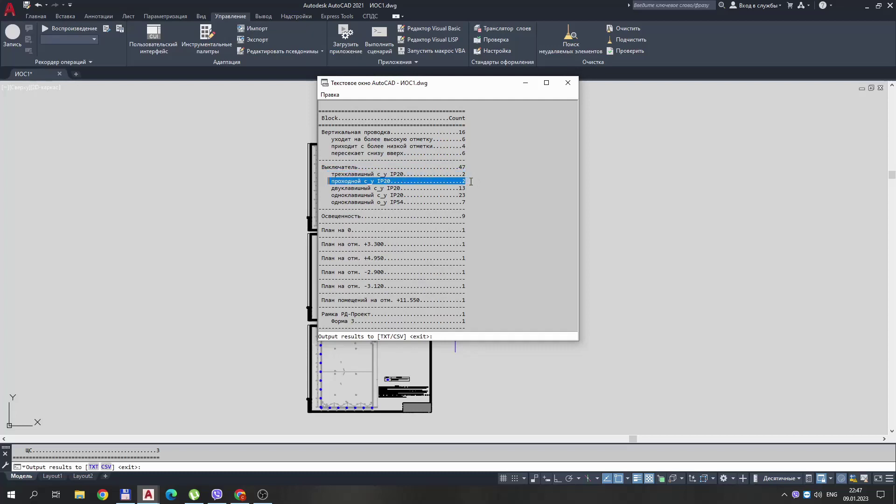
{"action": "left_click_drag", "start_coordinate": [328, 189], "coordinate": [466, 191]}
{"action": "type", "text": "cs"}
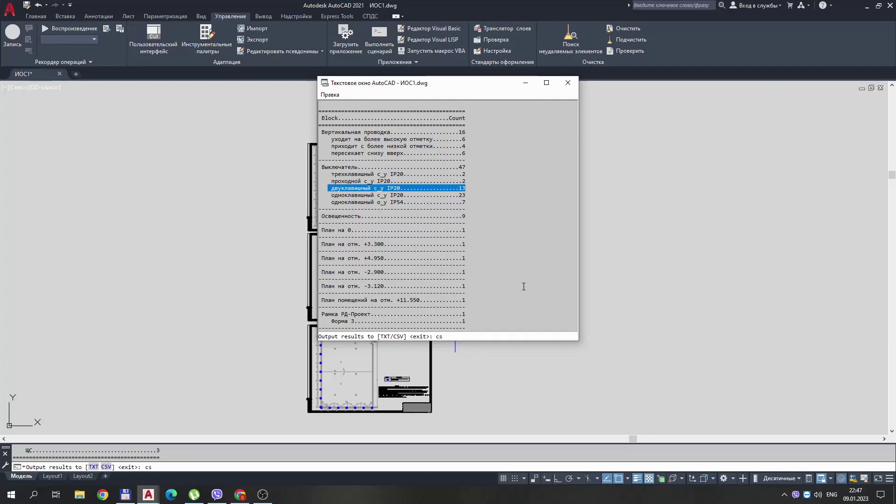
{"action": "type", "text": "v"}
{"action": "key", "text": "Return"}
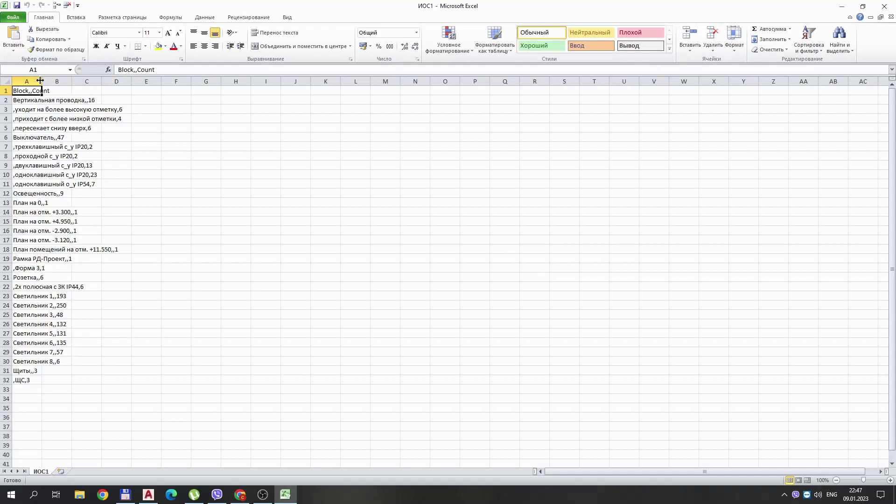
Widen column A to fit block names, then close ИОС1.csv without saving.
{"action": "left_click_drag", "start_coordinate": [40, 81], "coordinate": [210, 81]}
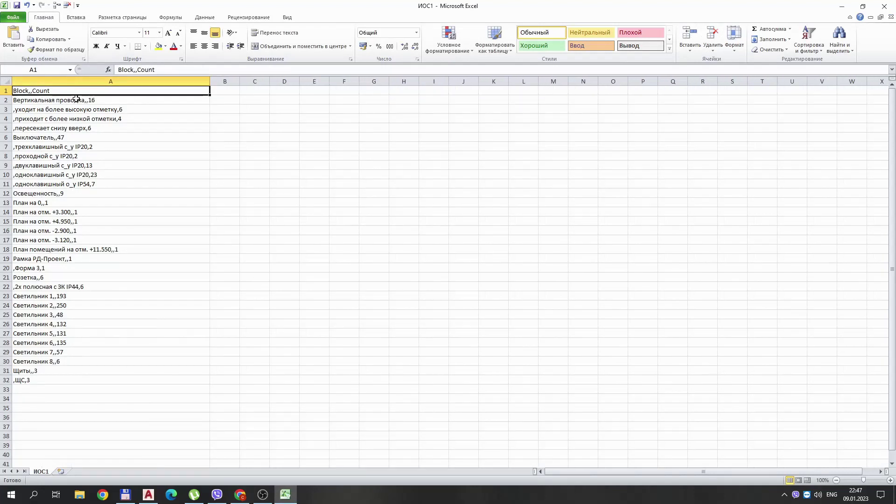
{"action": "left_click", "coordinate": [884, 6]}
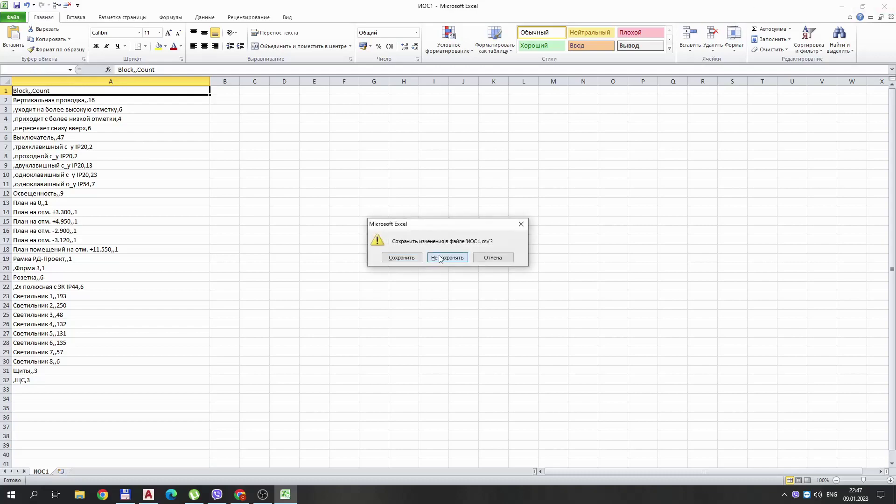
{"action": "left_click", "coordinate": [439, 258]}
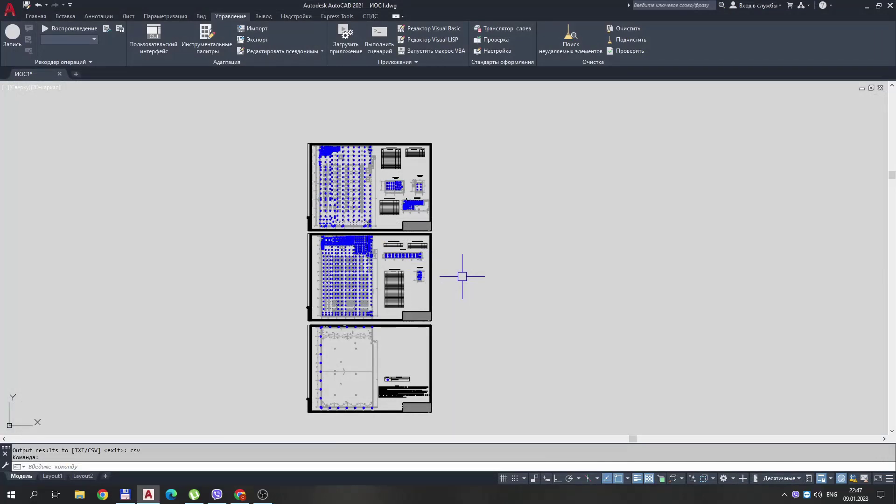
{"action": "scroll", "coordinate": [321, 144], "scroll_direction": "up", "scroll_amount": 5}
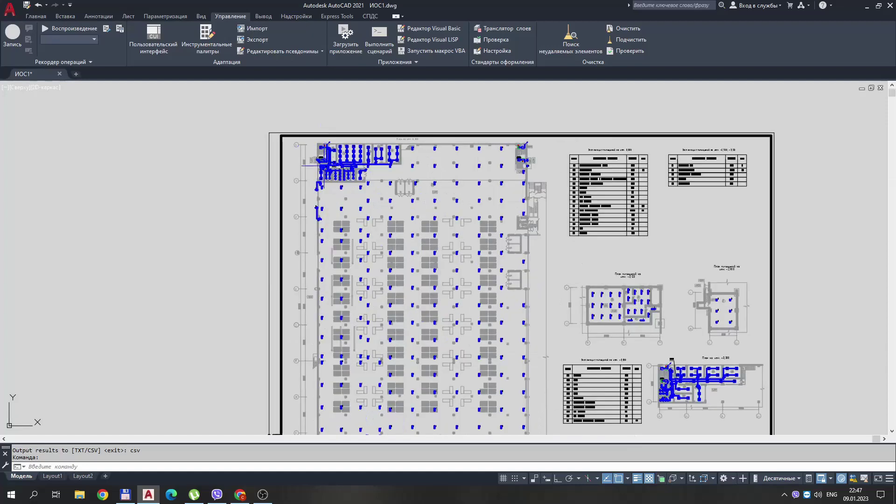
{"action": "scroll", "coordinate": [322, 150], "scroll_direction": "up", "scroll_amount": 5}
{"action": "scroll", "coordinate": [327, 150], "scroll_direction": "up", "scroll_amount": 8}
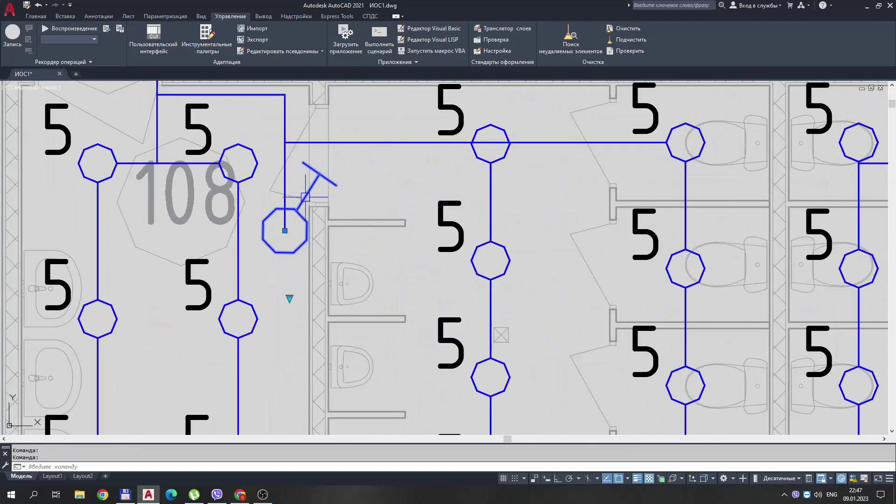
{"action": "scroll", "coordinate": [304, 194], "scroll_direction": "down", "scroll_amount": 8}
{"action": "scroll", "coordinate": [318, 190], "scroll_direction": "up", "scroll_amount": 4}
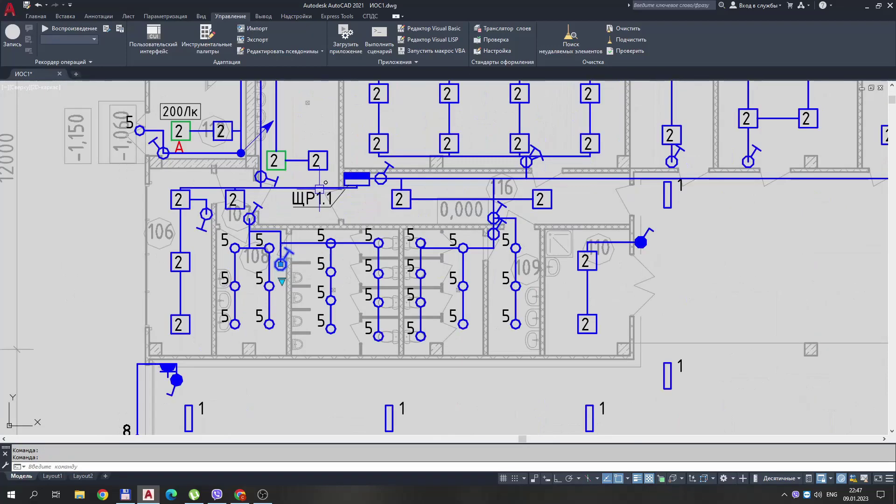
{"action": "key", "text": "Escape"}
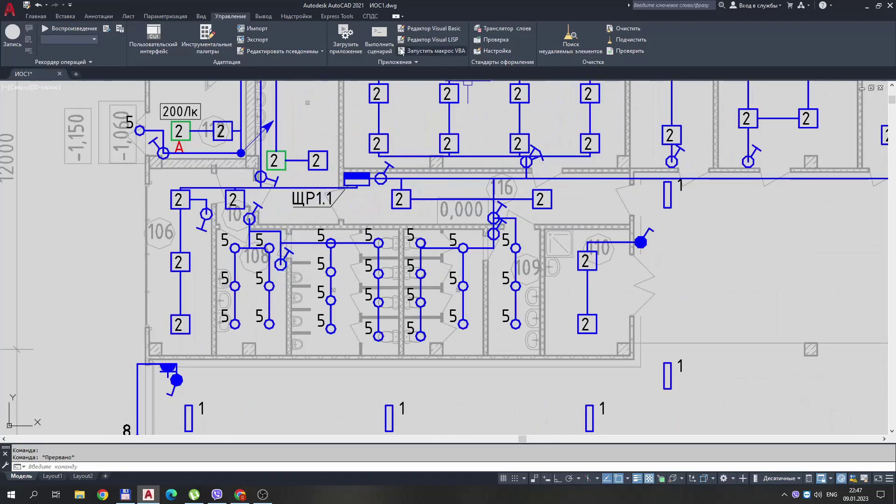
Load ssd.lsp from the Проги folder once and close the application-loading window.
{"action": "left_click", "coordinate": [346, 33]}
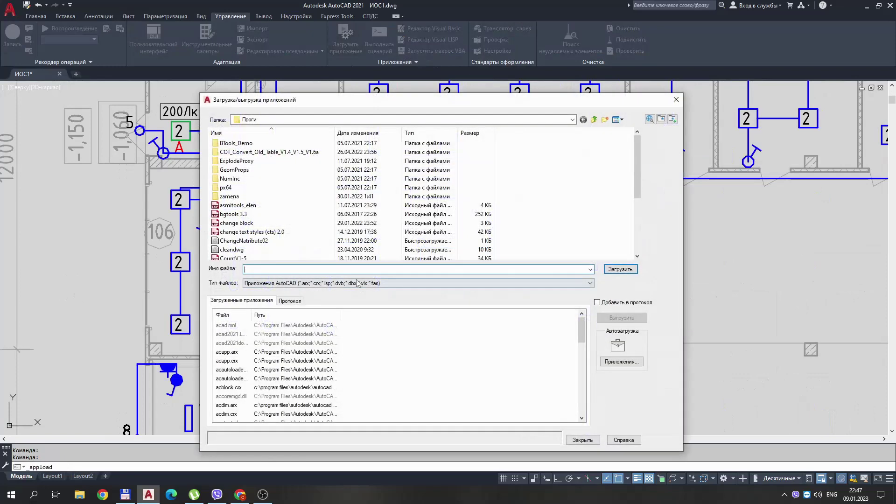
{"action": "scroll", "coordinate": [276, 218], "scroll_direction": "down", "scroll_amount": 5}
{"action": "scroll", "coordinate": [275, 219], "scroll_direction": "down", "scroll_amount": 3}
{"action": "mouse_move", "coordinate": [224, 214]}
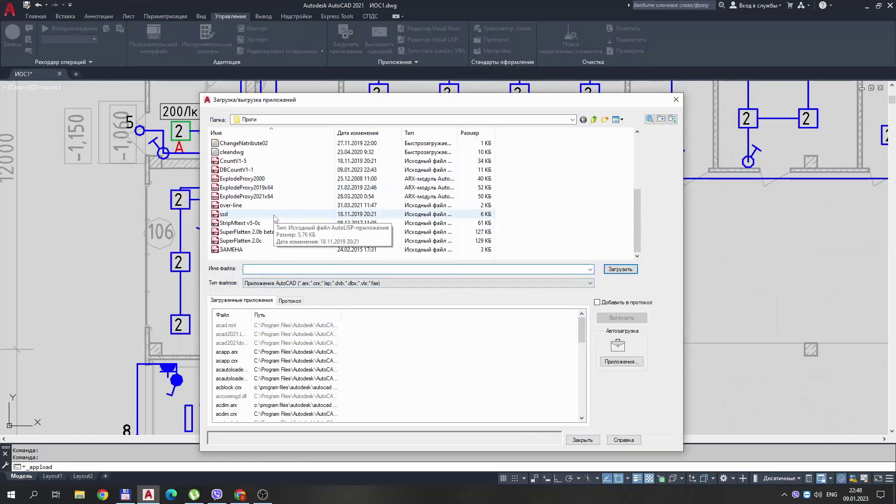
{"action": "double_click", "coordinate": [243, 214]}
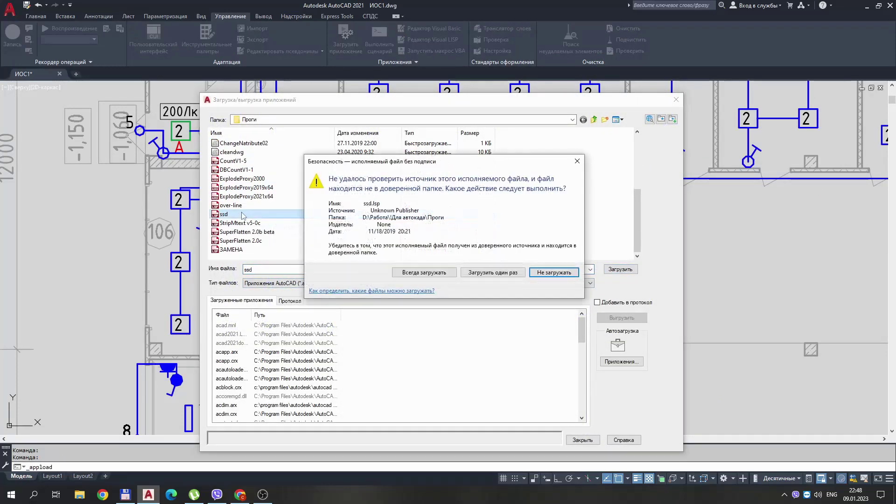
{"action": "left_click", "coordinate": [504, 275]}
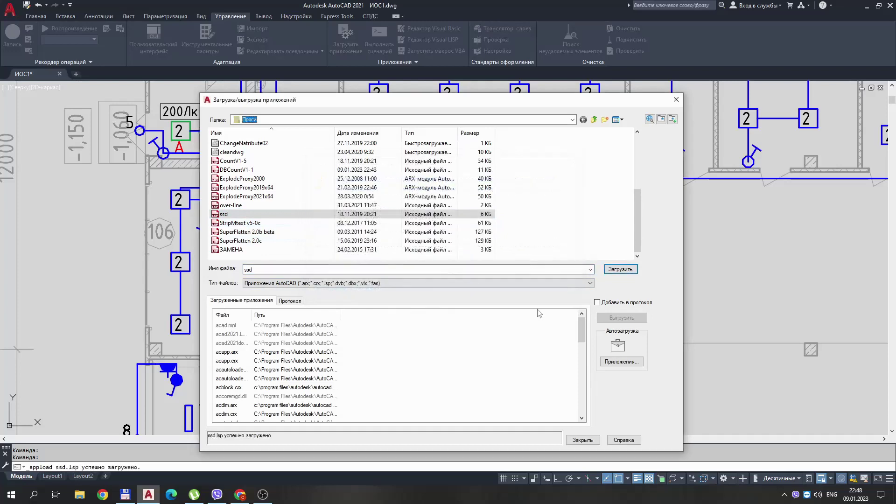
{"action": "left_click", "coordinate": [676, 99]}
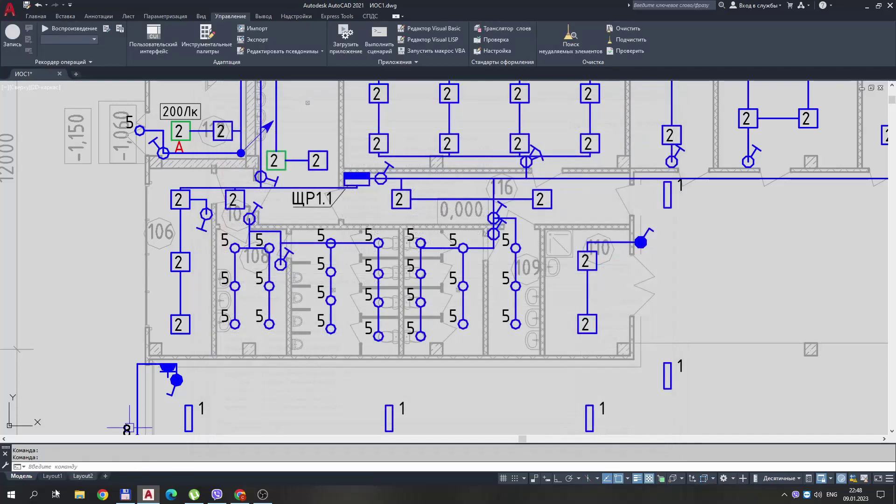
{"action": "left_click", "coordinate": [51, 466]}
Run SSD and pick a Выключатель block as the filter sample.
{"action": "type", "text": "d"}
{"action": "key", "text": "Return"}
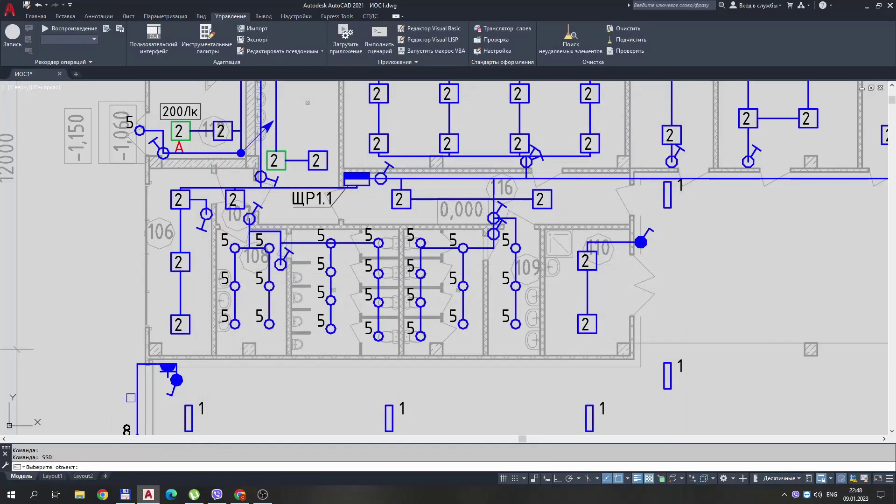
{"action": "scroll", "coordinate": [261, 283], "scroll_direction": "down", "scroll_amount": 10}
{"action": "scroll", "coordinate": [263, 260], "scroll_direction": "up", "scroll_amount": 7}
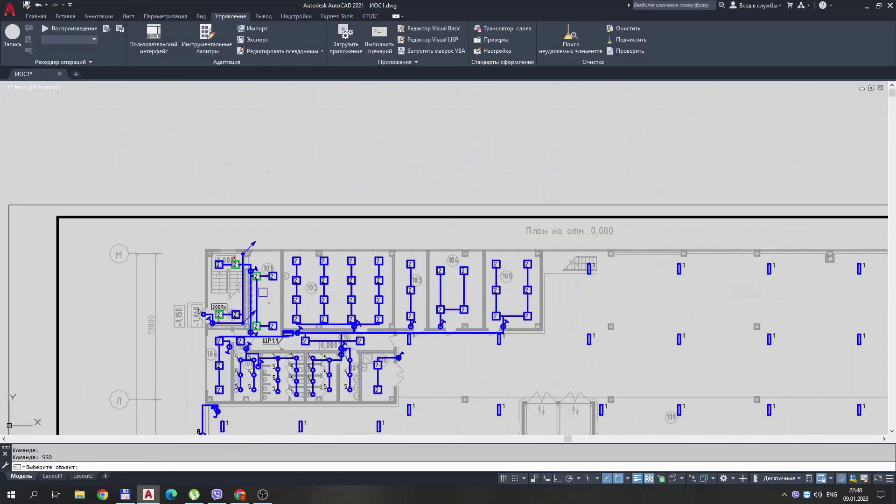
{"action": "scroll", "coordinate": [244, 352], "scroll_direction": "up", "scroll_amount": 1}
{"action": "scroll", "coordinate": [244, 352], "scroll_direction": "up", "scroll_amount": 6}
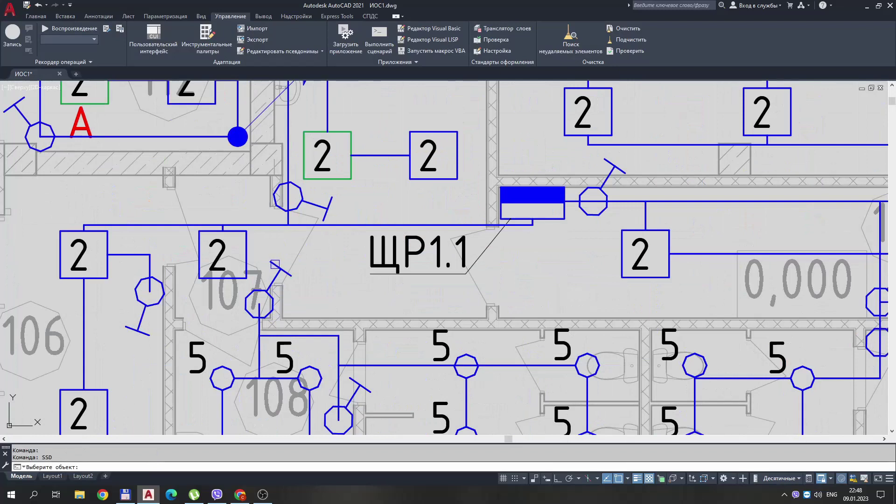
{"action": "left_click", "coordinate": [259, 302]}
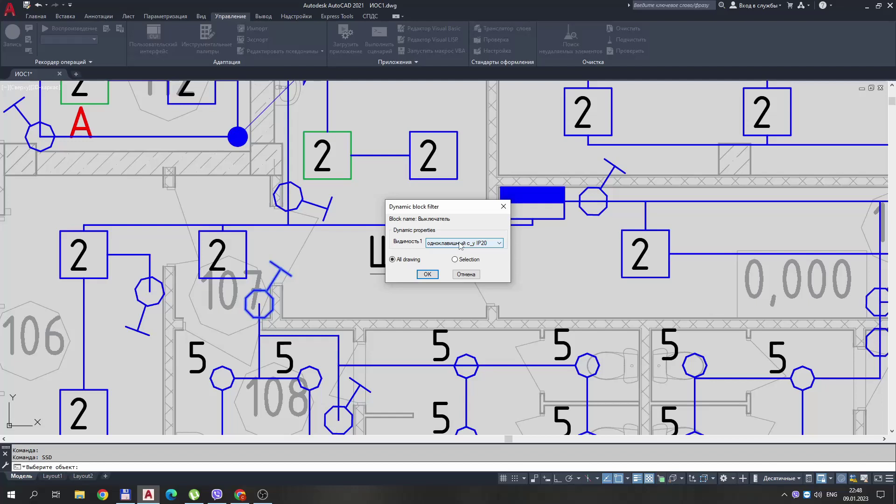
Keep visibility одноклавишный с_у IP20, limit filtering to a selection, and confirm.
{"action": "left_click", "coordinate": [460, 246]}
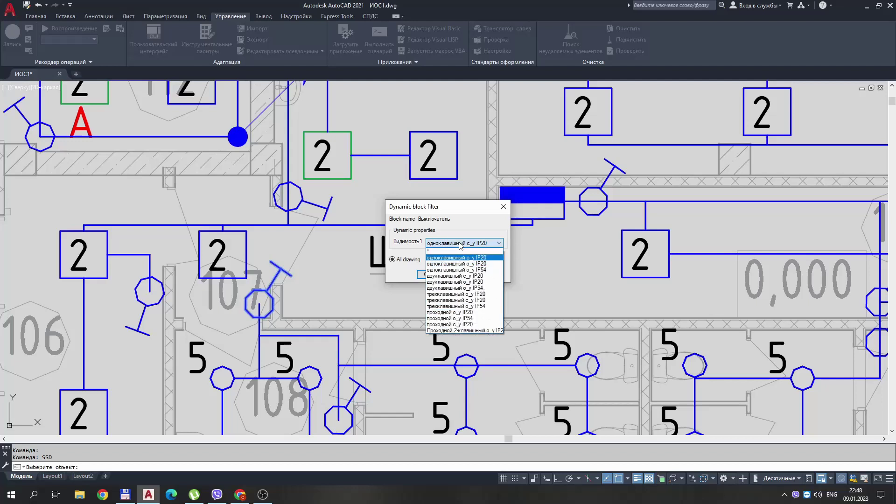
{"action": "left_click", "coordinate": [461, 246]}
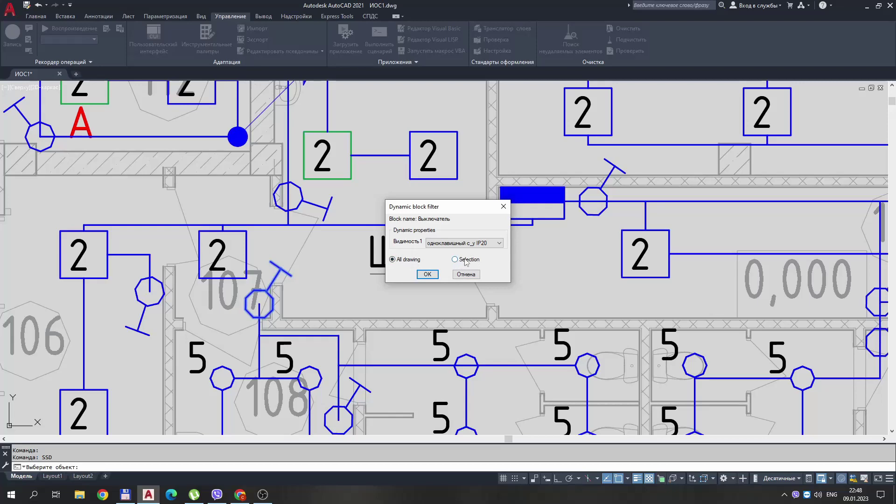
{"action": "left_click", "coordinate": [455, 259]}
{"action": "left_click", "coordinate": [427, 275]}
{"action": "scroll", "coordinate": [327, 211], "scroll_direction": "down", "scroll_amount": 5}
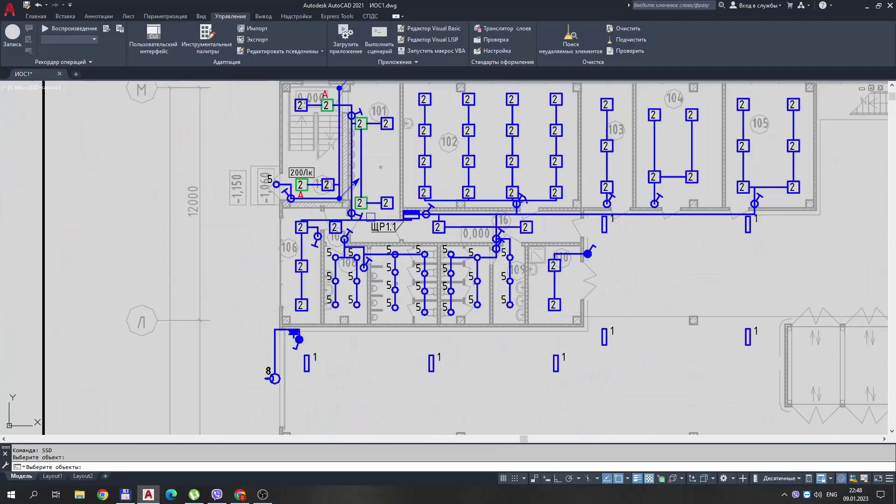
{"action": "scroll", "coordinate": [327, 210], "scroll_direction": "down", "scroll_amount": 5}
Window-select the top sheet, verify 12 filtered switch blocks in Properties, then clear the selection.
{"action": "left_click", "coordinate": [323, 175]}
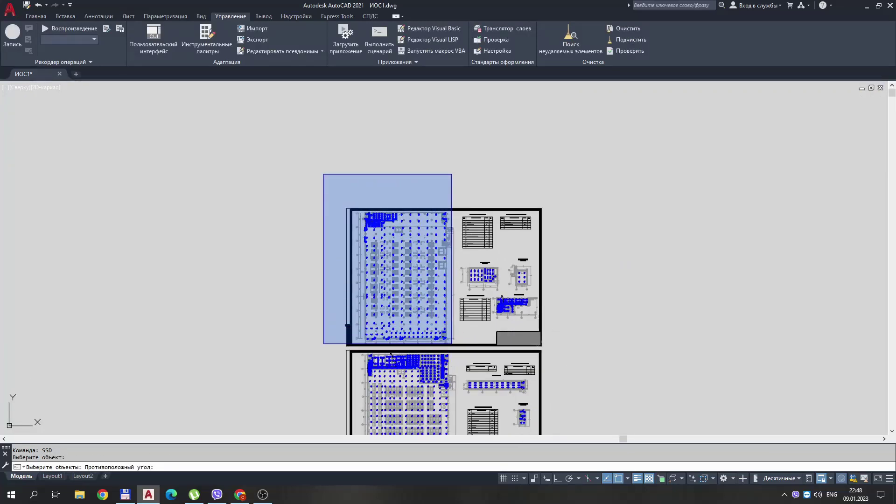
{"action": "left_click", "coordinate": [456, 338]}
{"action": "key", "text": "Return"}
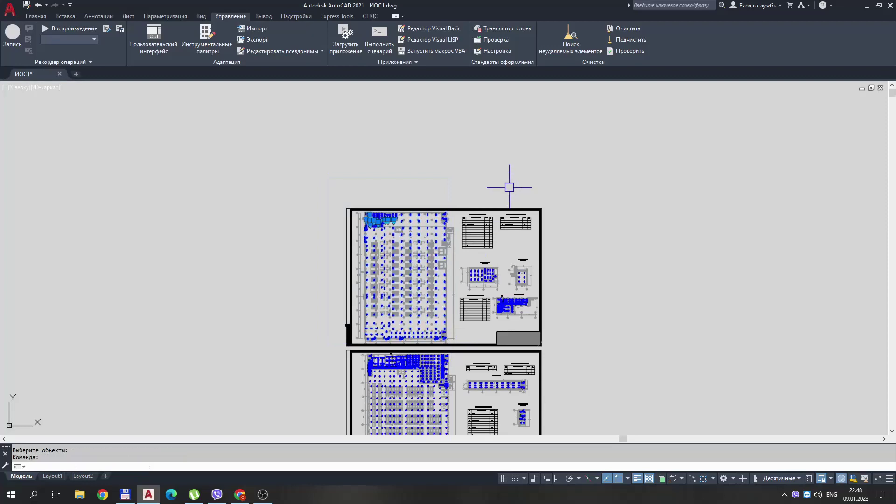
{"action": "scroll", "coordinate": [390, 217], "scroll_direction": "up", "scroll_amount": 5}
{"action": "scroll", "coordinate": [390, 217], "scroll_direction": "up", "scroll_amount": 5}
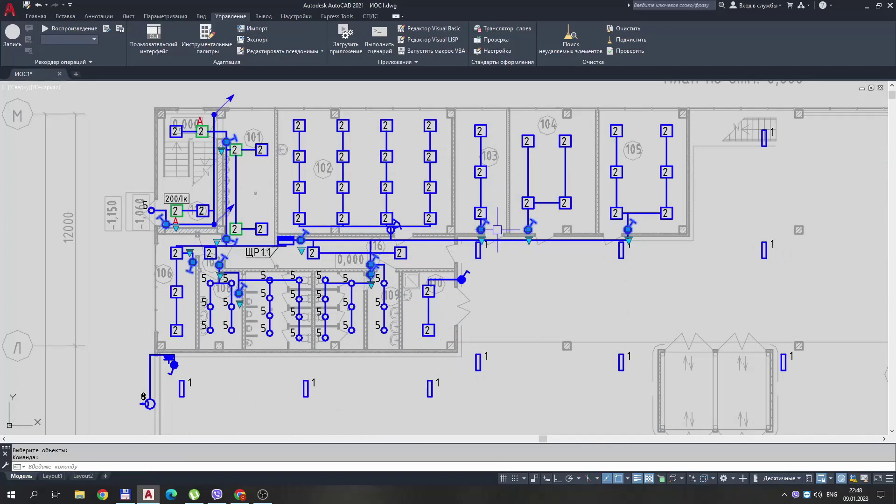
{"action": "key", "text": "ctrl+1"}
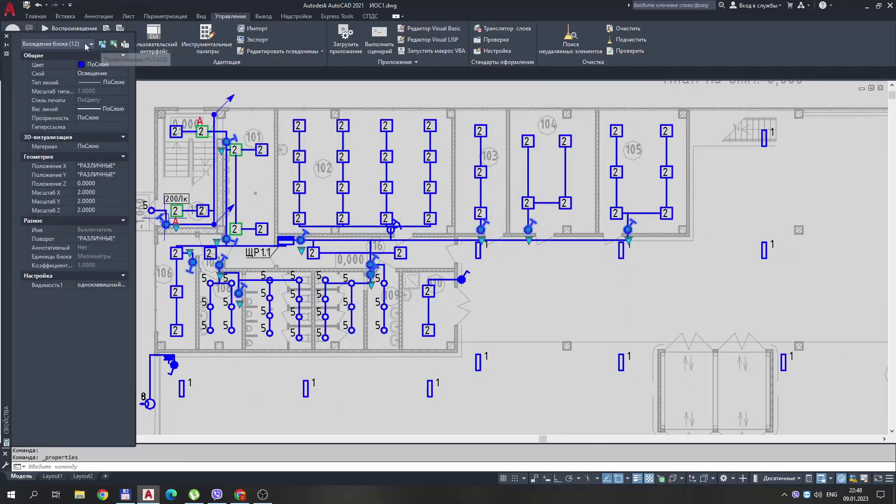
{"action": "scroll", "coordinate": [427, 219], "scroll_direction": "down", "scroll_amount": 10}
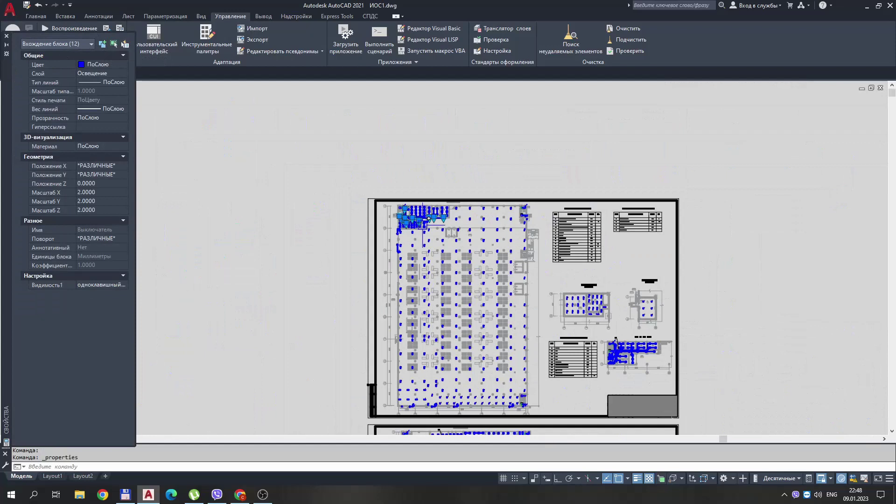
{"action": "key", "text": "Escape"}
{"action": "middle_click_drag", "start_coordinate": [426, 219], "coordinate": [397, 140]}
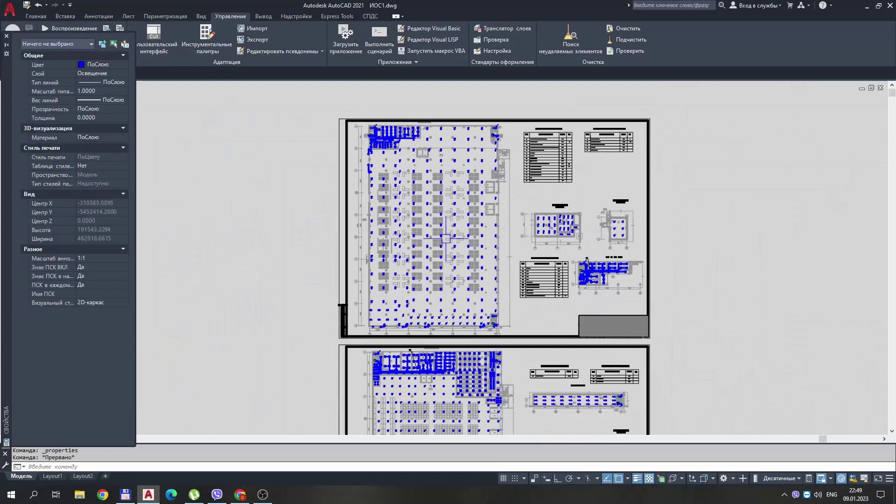